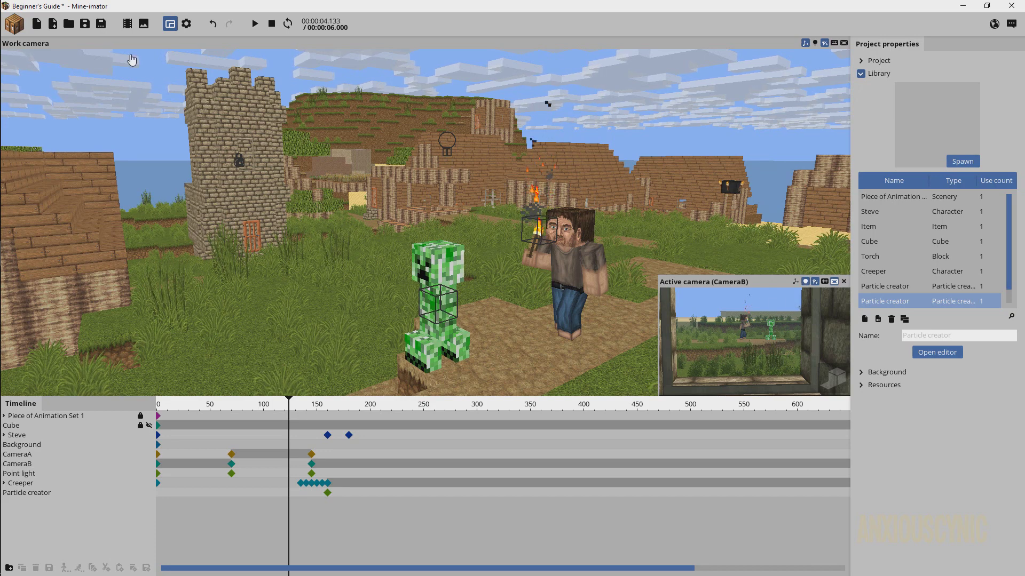
Create a text object in the Minecraft font and select it in the timeline for editing
click(17, 25)
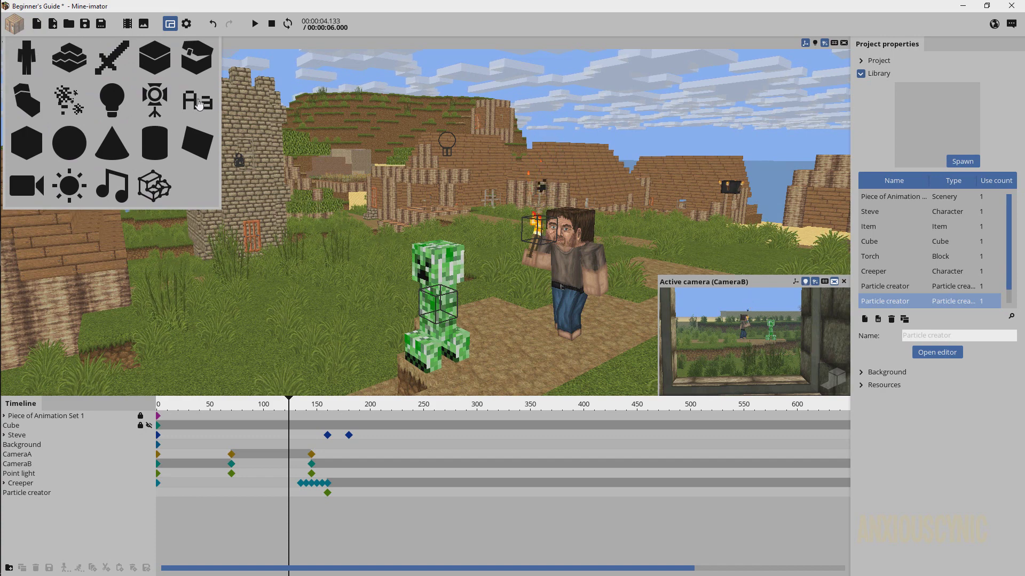
click(198, 103)
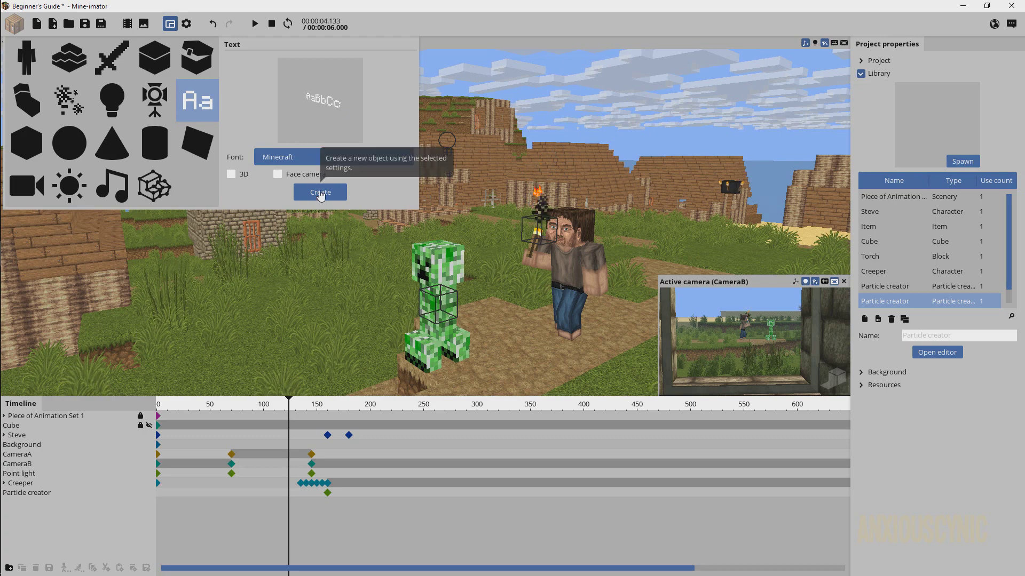
click(323, 193)
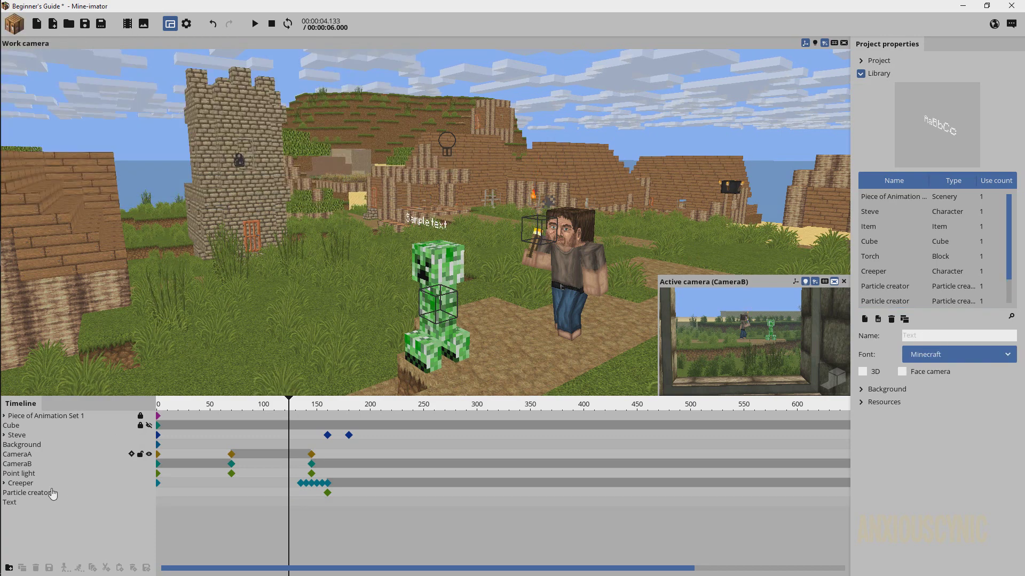
double_click(15, 503)
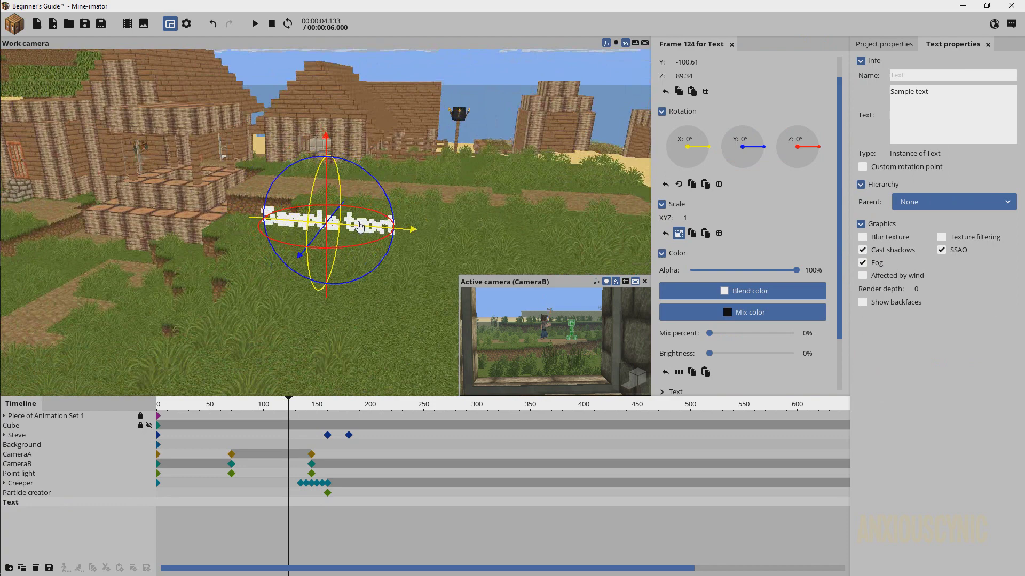
Move the text beside the stone tower at a height of Z 130.95 and rotate it to about -88.5° around Z
scroll(359, 226, up, 1)
drag(408, 174, 154, 282)
scroll(338, 248, down, 3)
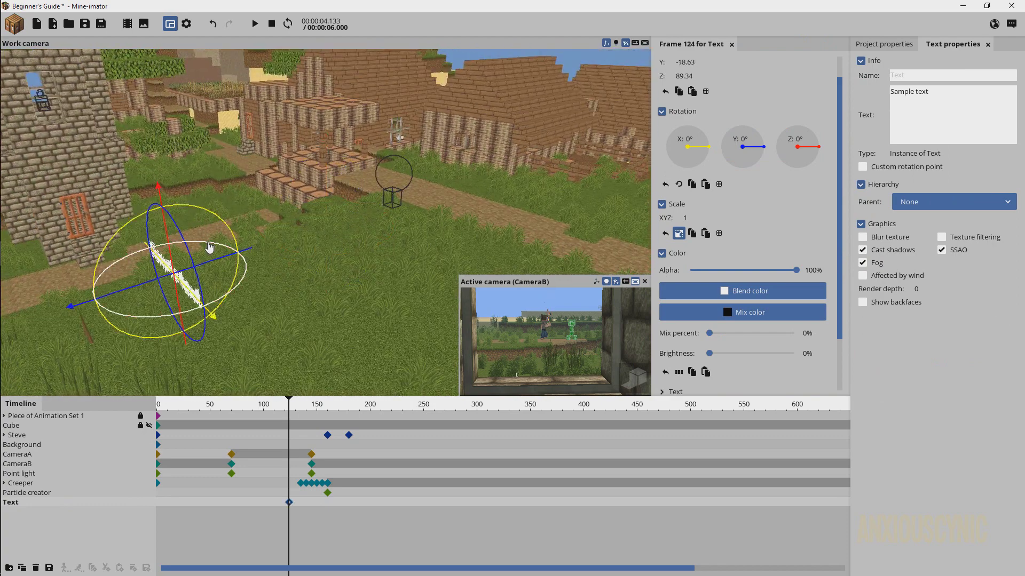
drag(217, 246, 229, 337)
drag(160, 184, 149, 108)
right_drag(277, 159, 244, 142)
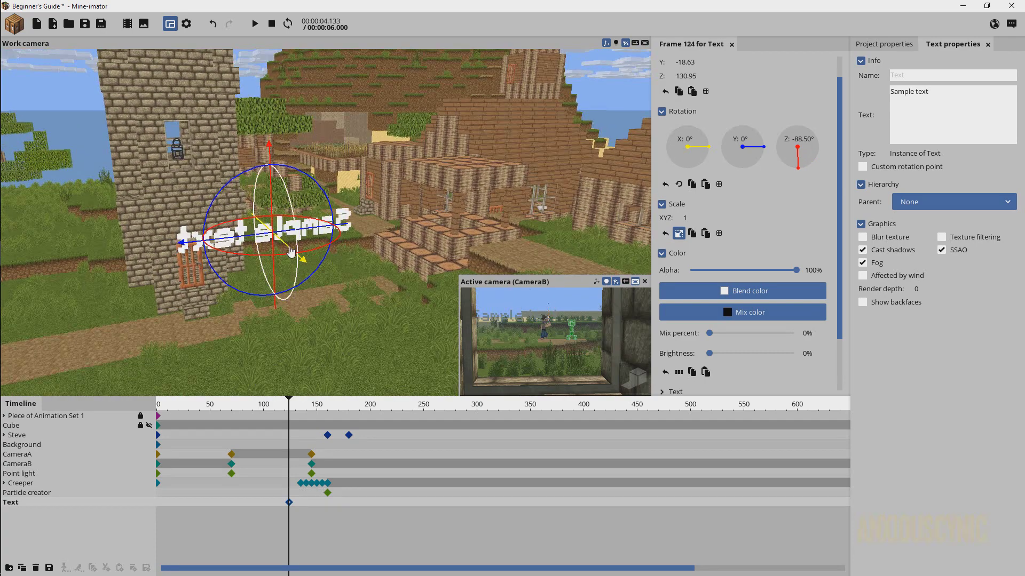
drag(291, 252, 216, 184)
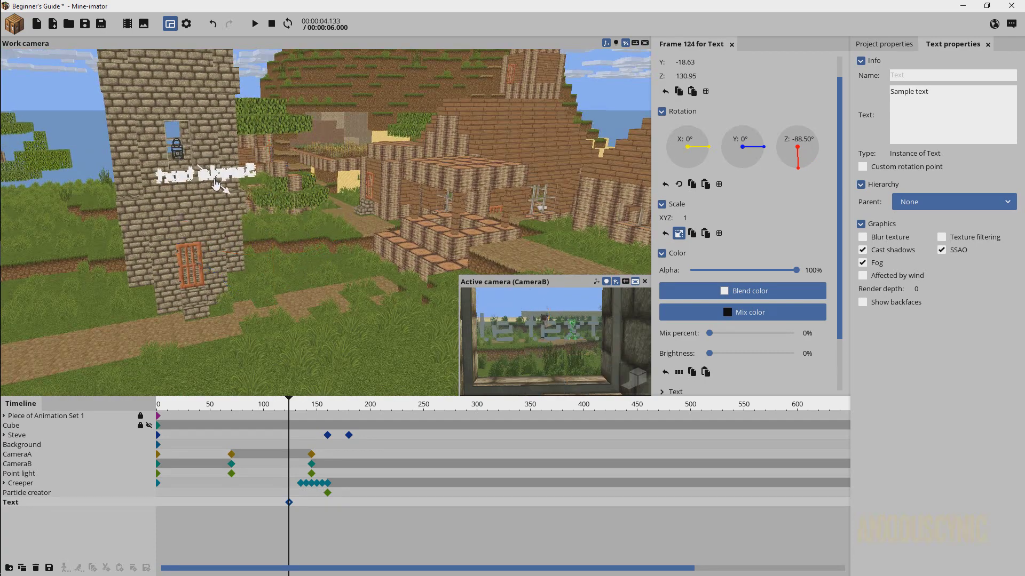
Scale the text uniformly to 0.28
right_drag(312, 179, 288, 96)
key(w)
key(s)
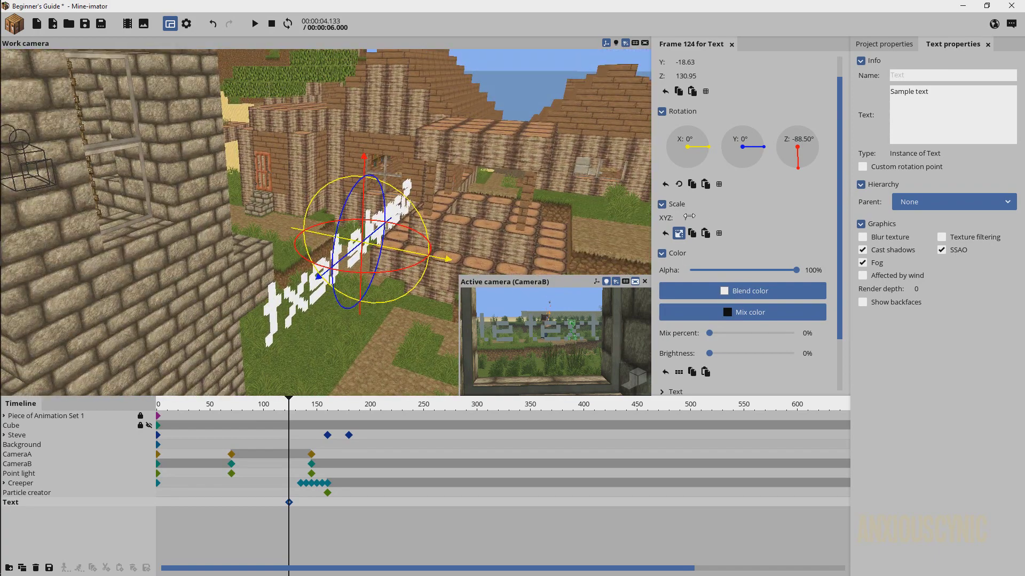
drag(689, 216, 657, 221)
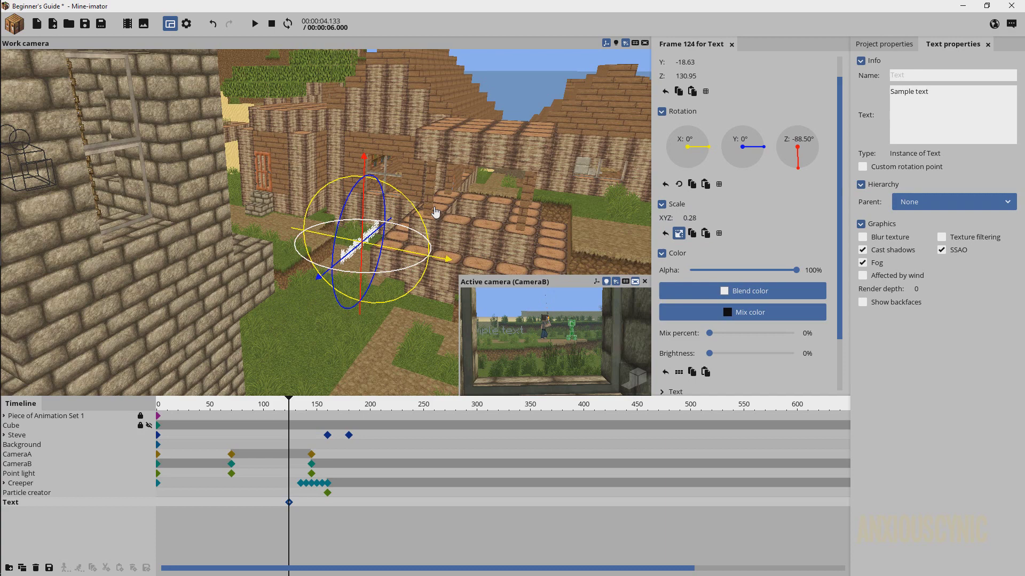
Position the text outside the tower window at Z 128.79, rotate it to X -11.14° and Z -85.19°, and save the project
drag(434, 215, 278, 170)
drag(332, 144, 363, 166)
scroll(363, 166, up, 3)
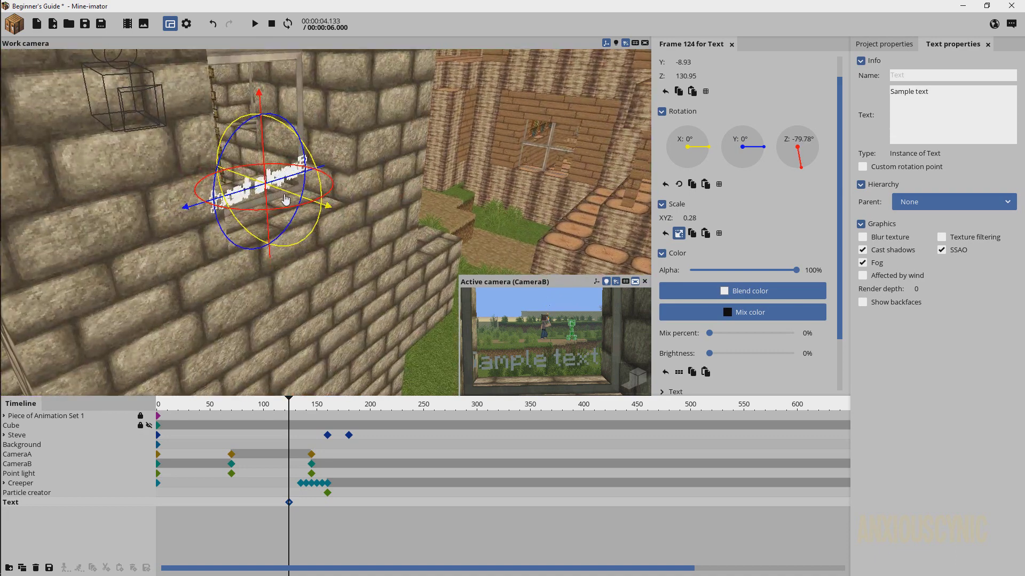
drag(284, 195, 361, 205)
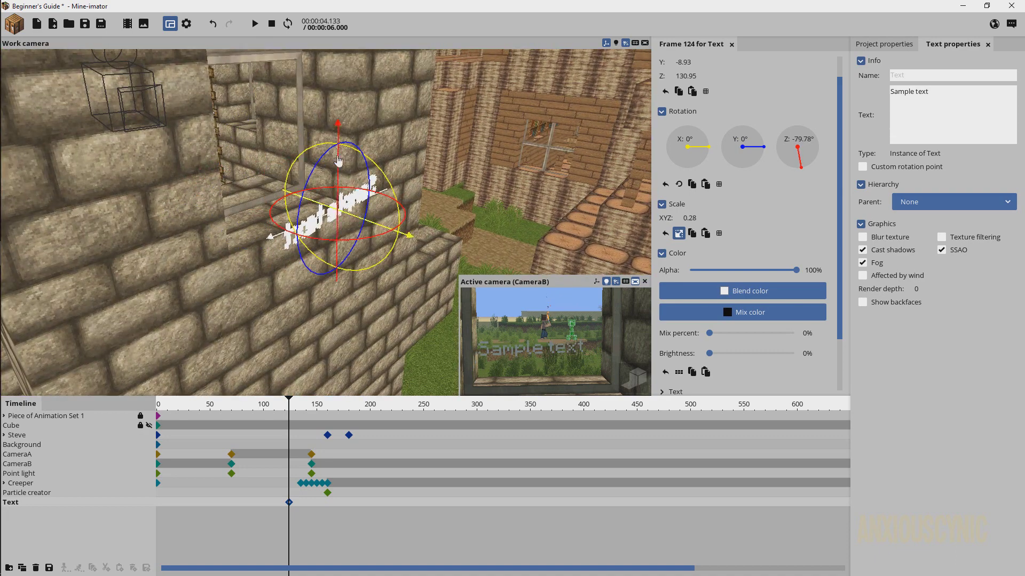
drag(340, 161, 387, 226)
key(ctrl+s)
key(ctrl+s)
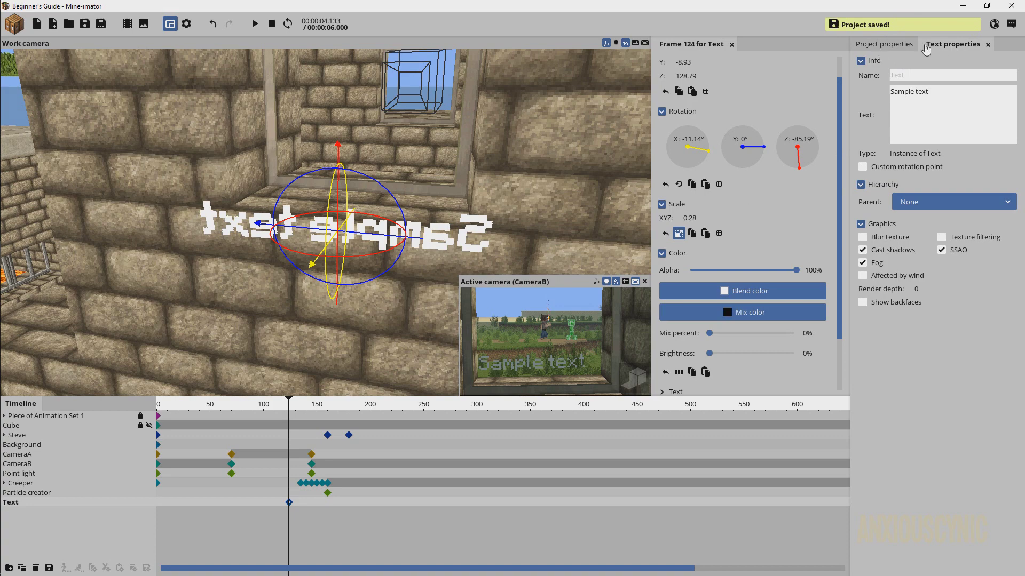
Replace the sample text with "Animation by" and the animator's username on a second line
click(929, 93)
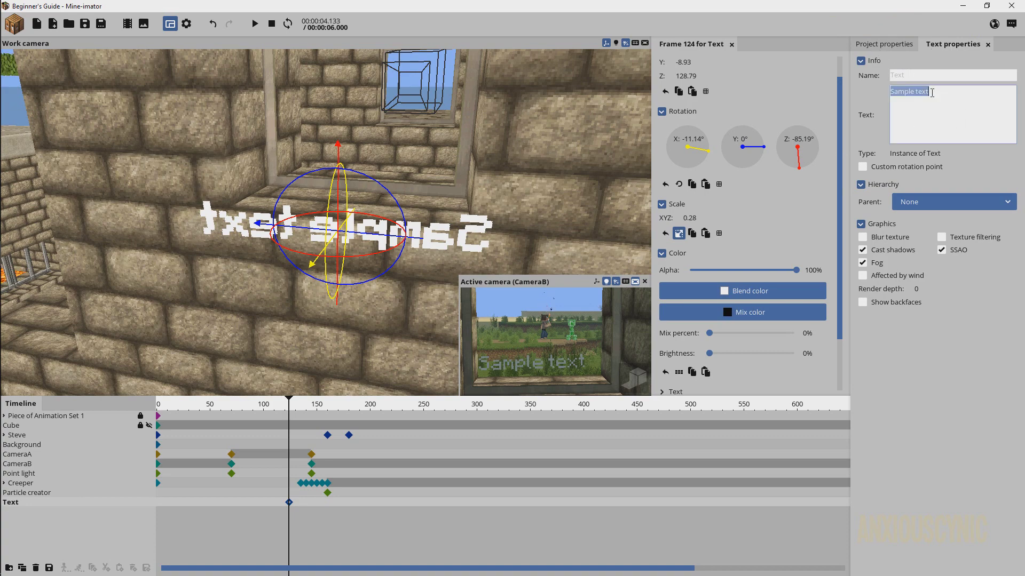
text(Animat)
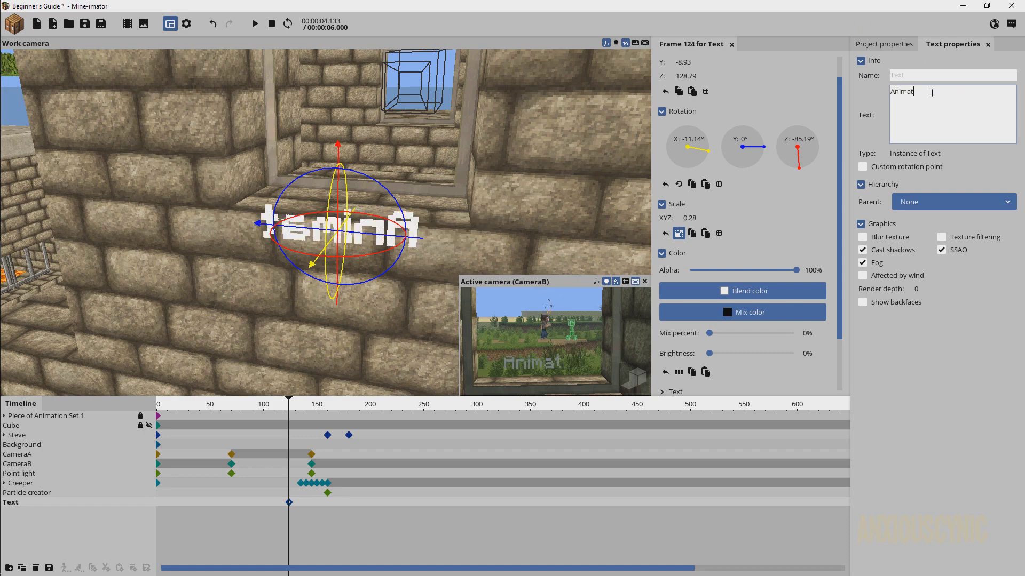
text(ion by)
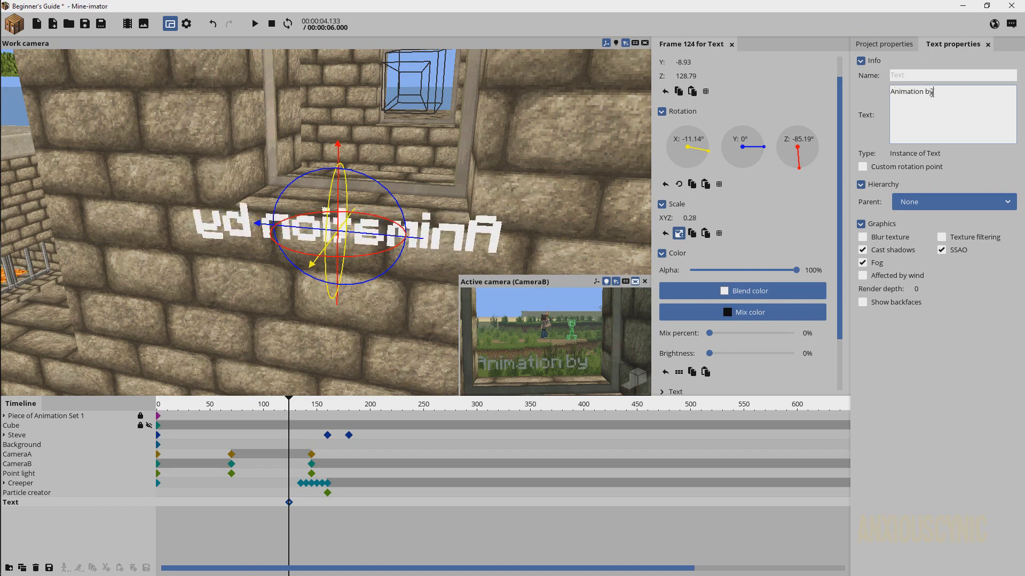
key(Return)
text(Anxio)
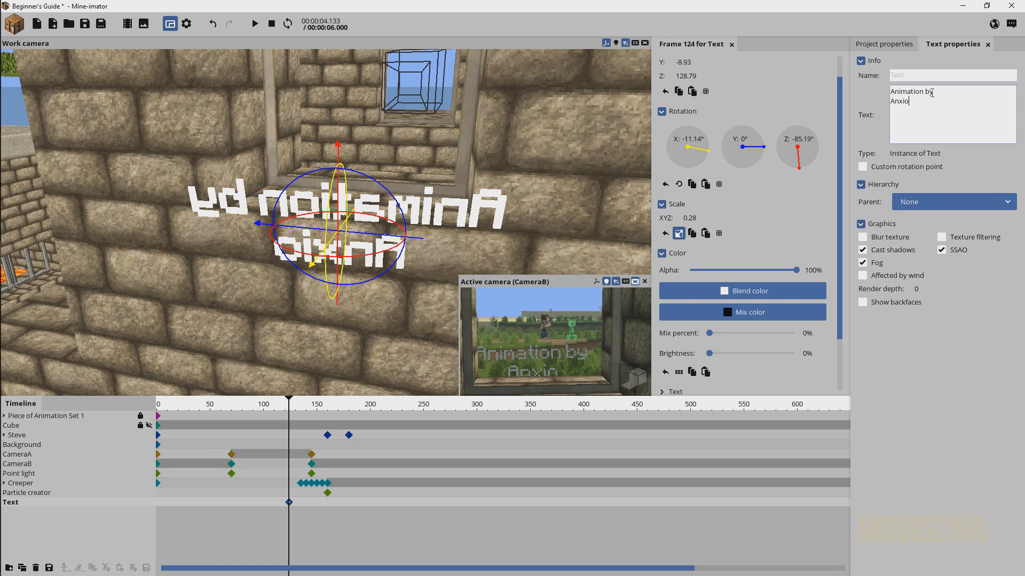
text(usCynic)
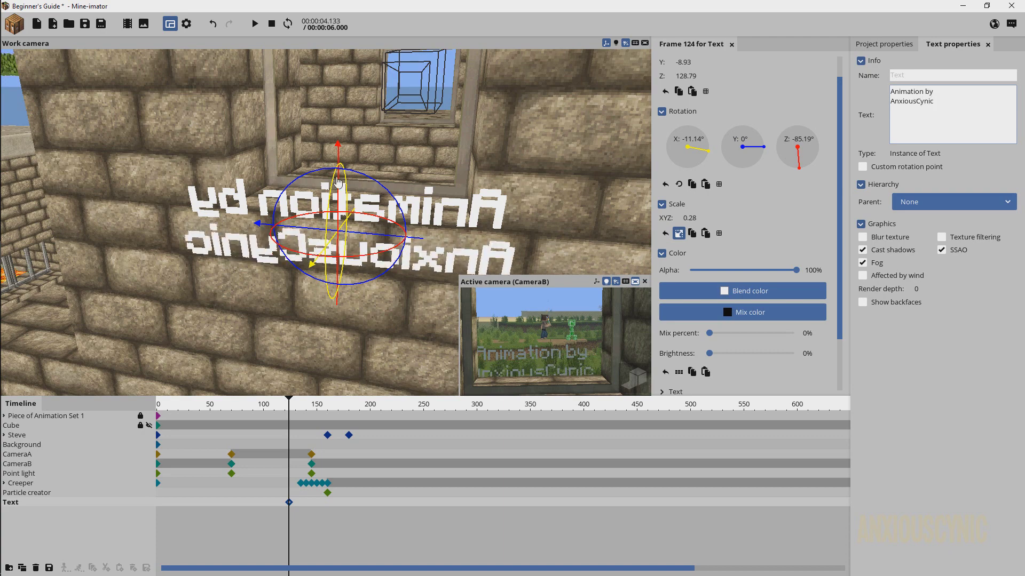
Recenter the text in CameraB at Y -7.89 and Z 131.22, rotate it to -82.90° around Z, and save the project
drag(338, 155, 338, 107)
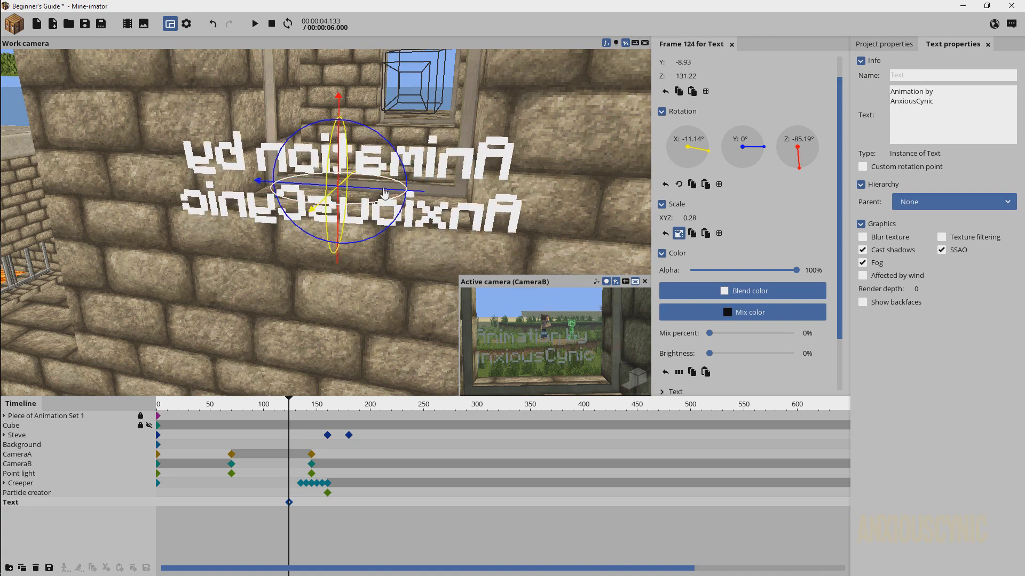
drag(384, 190, 364, 189)
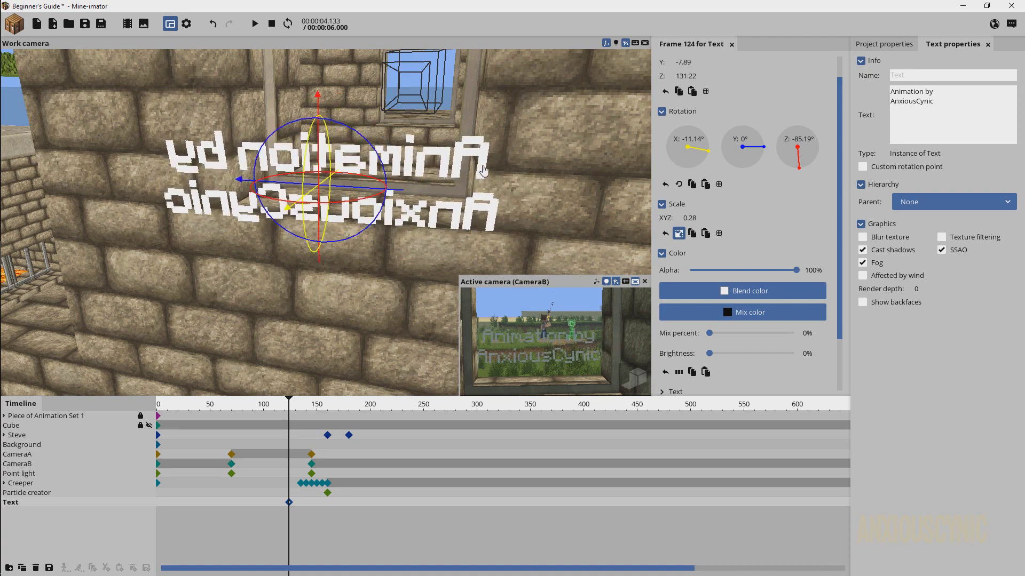
drag(484, 171, 413, 188)
key(ctrl+s)
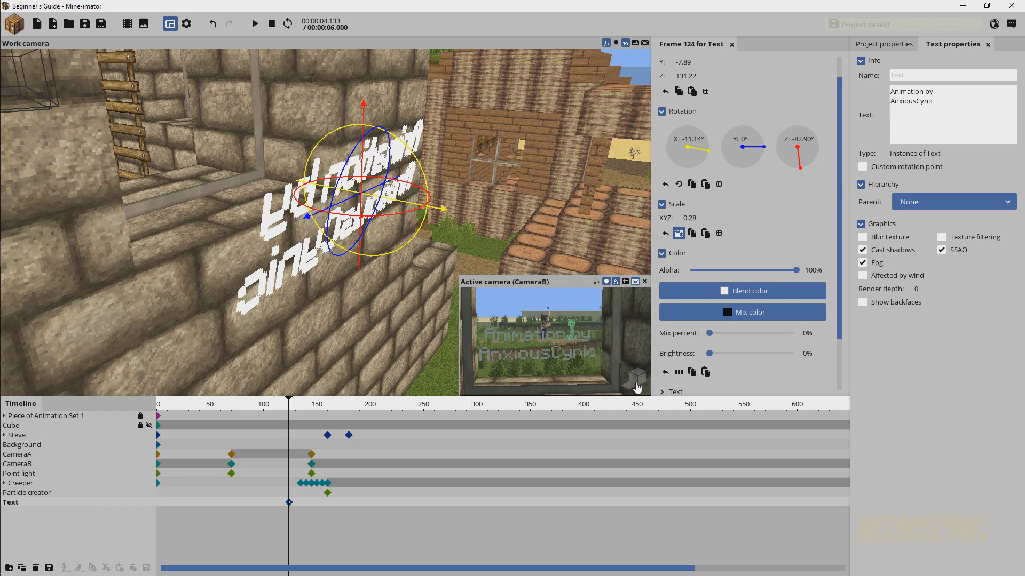
Turn on rendered quality for the active camera view, lower the text to Z 129.50, and save the project
click(635, 380)
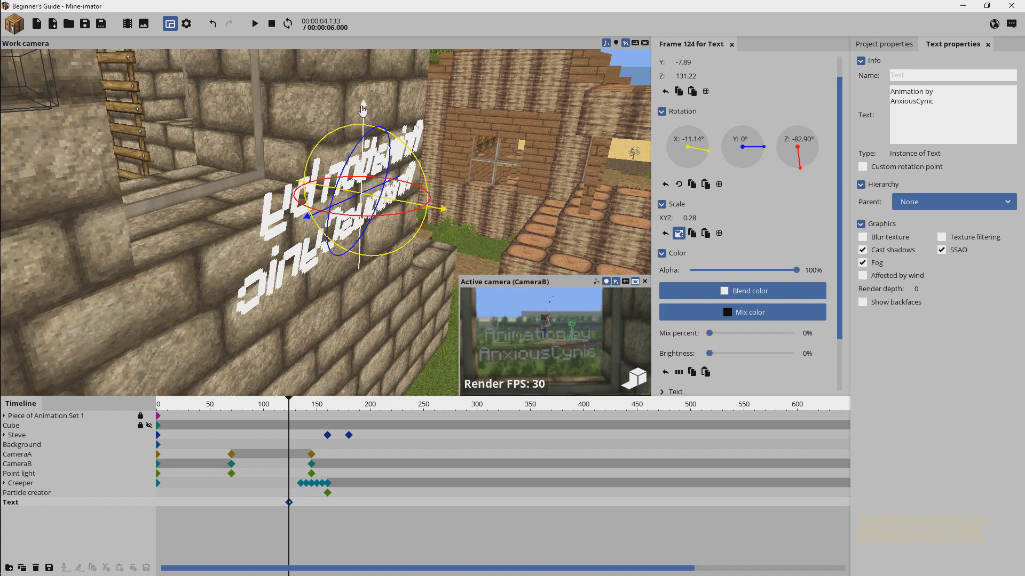
drag(359, 123, 367, 142)
key(ctrl+s)
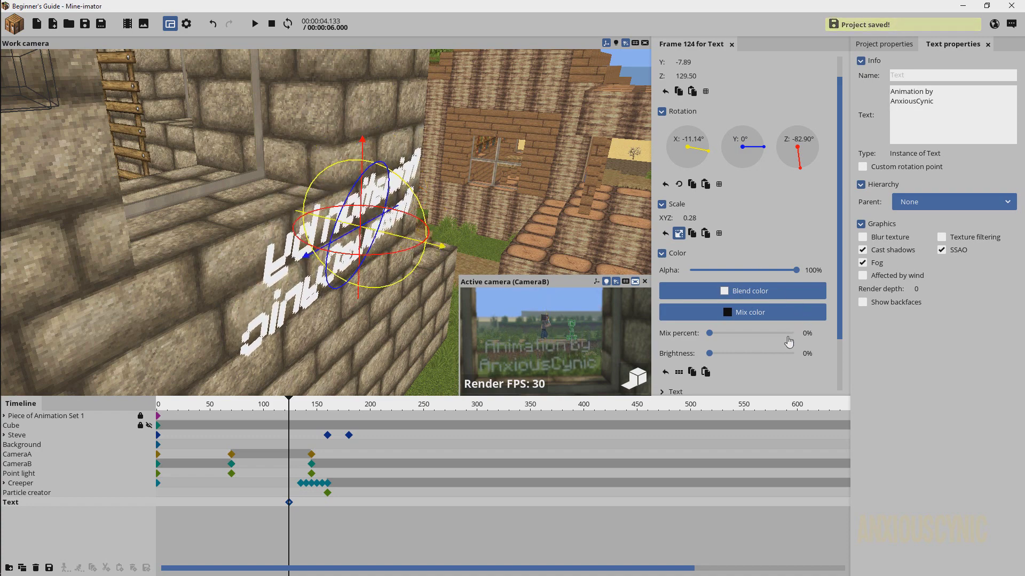
Set the text's brightness to 100%, shift it sideways to Y -11.31, and save the project
drag(723, 355, 784, 352)
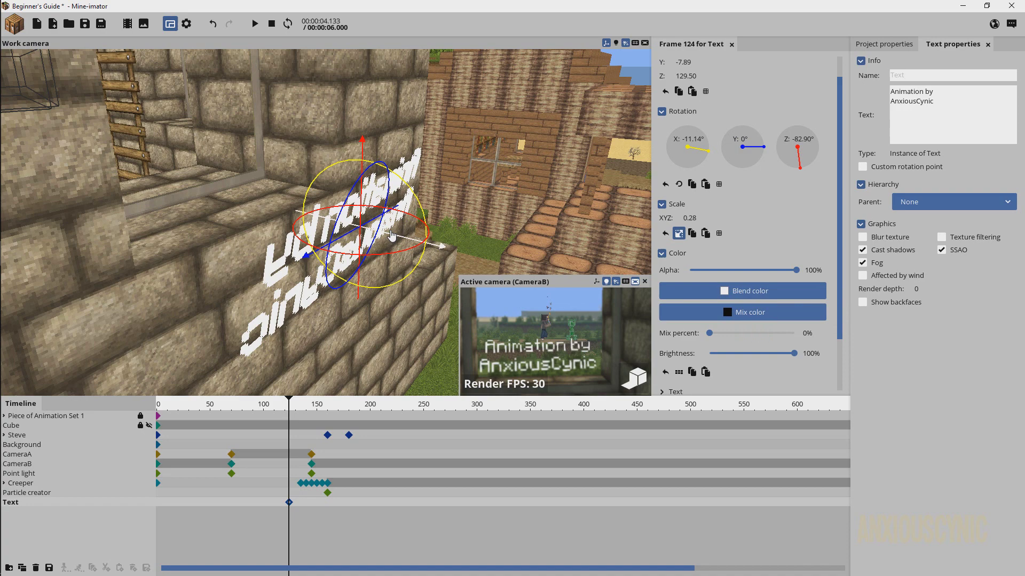
drag(392, 237, 539, 233)
right_drag(501, 166, 460, 203)
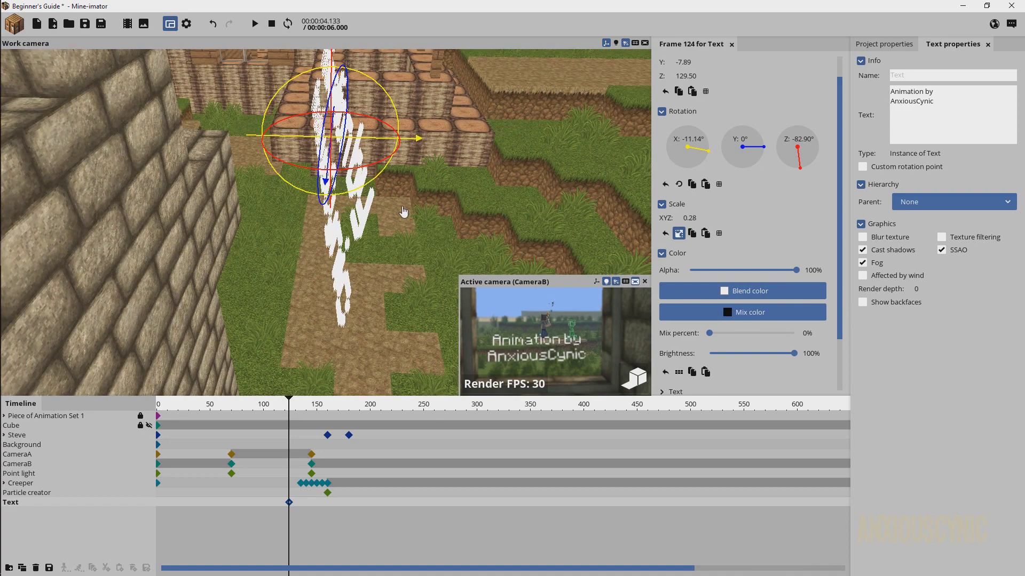
drag(402, 207, 534, 208)
drag(366, 155, 316, 168)
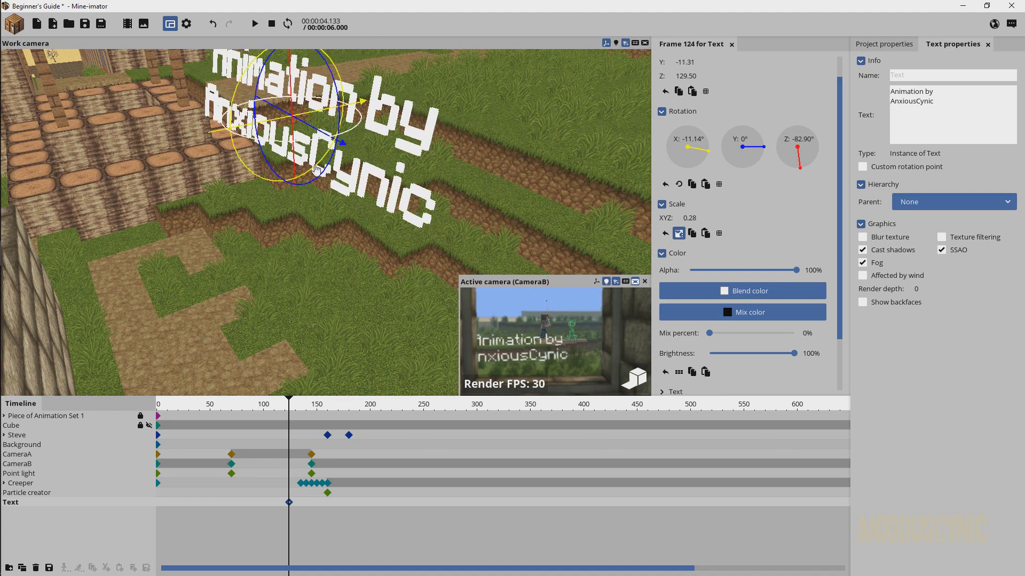
key(ctrl+s)
Move the text's keyframe to frame 70 and add a keyframe at frame 145 with the text shifted to Y -7.49
mouse_move(291, 504)
mouse_down()
mouse_move(213, 500)
mouse_move(299, 507)
mouse_up()
scroll(232, 497, up, 5)
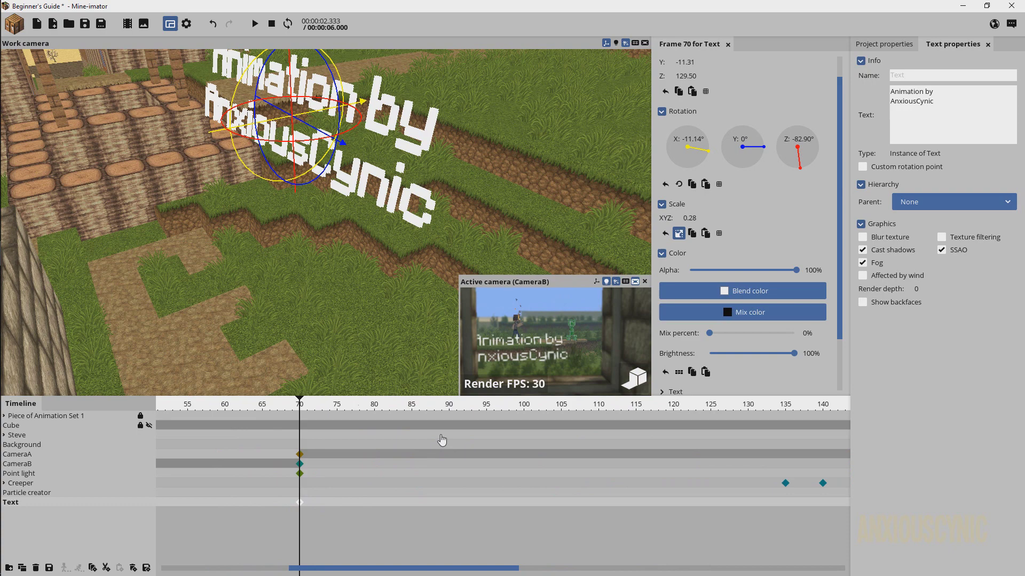
drag(501, 409, 792, 457)
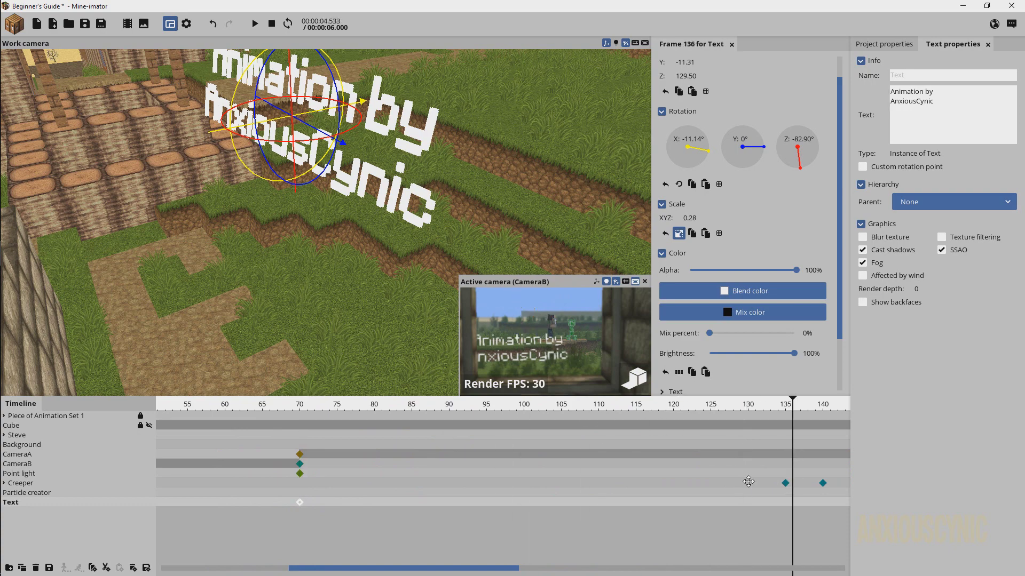
middle_drag(748, 482, 643, 423)
drag(689, 414, 698, 451)
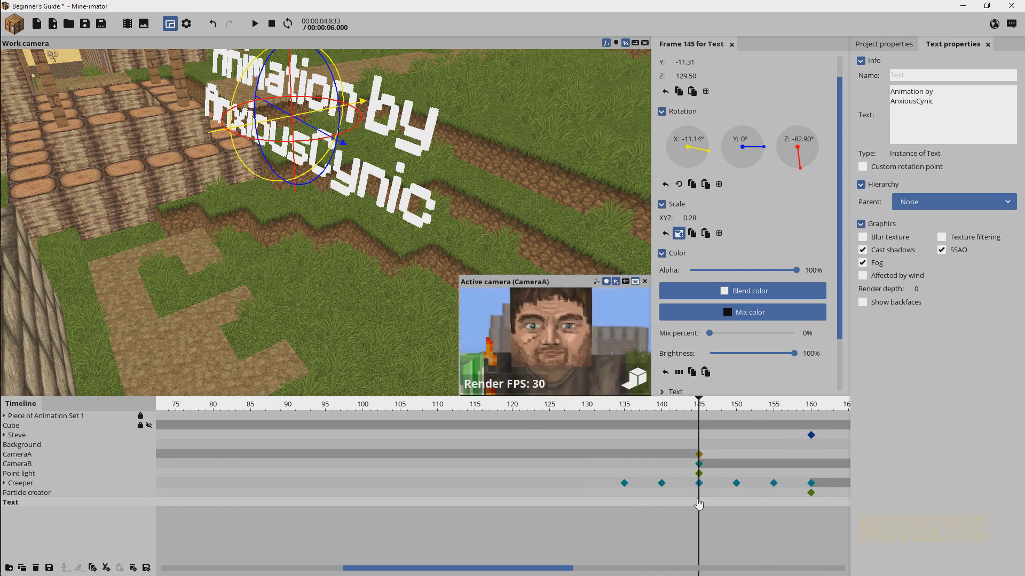
click(699, 503)
drag(315, 129, 365, 153)
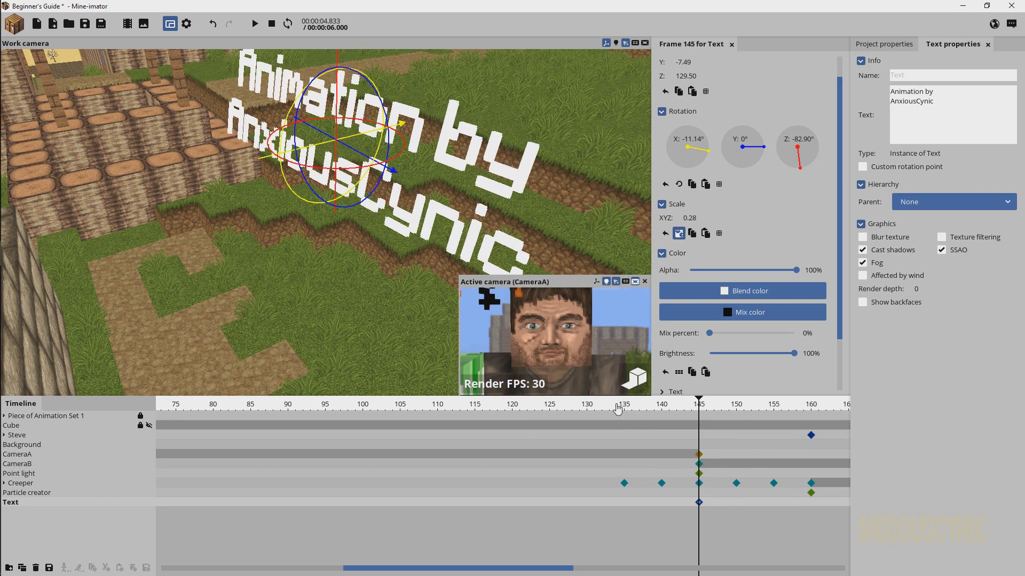
Play and scrub the animation between frames 70 and 145 to preview the text's slide in the CameraB view
drag(614, 405, 329, 402)
scroll(330, 402, down, 4)
click(259, 409)
key(space)
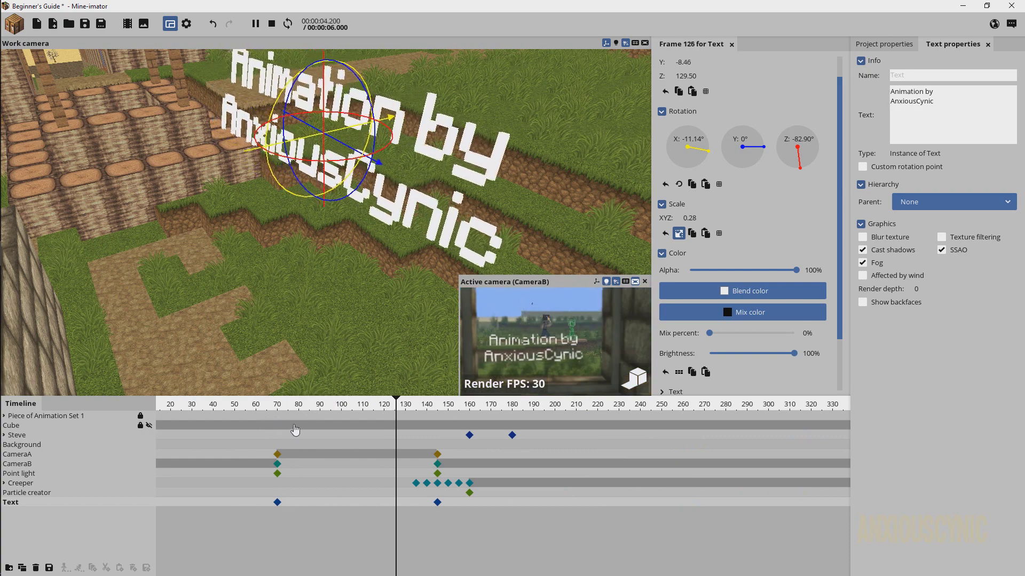
key(space)
click(277, 515)
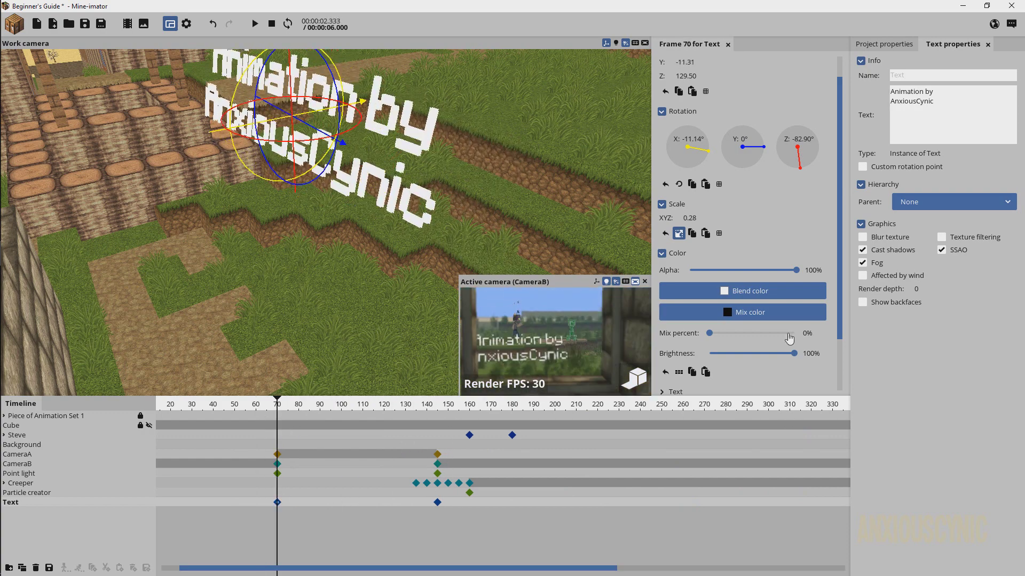
scroll(794, 371, down, 2)
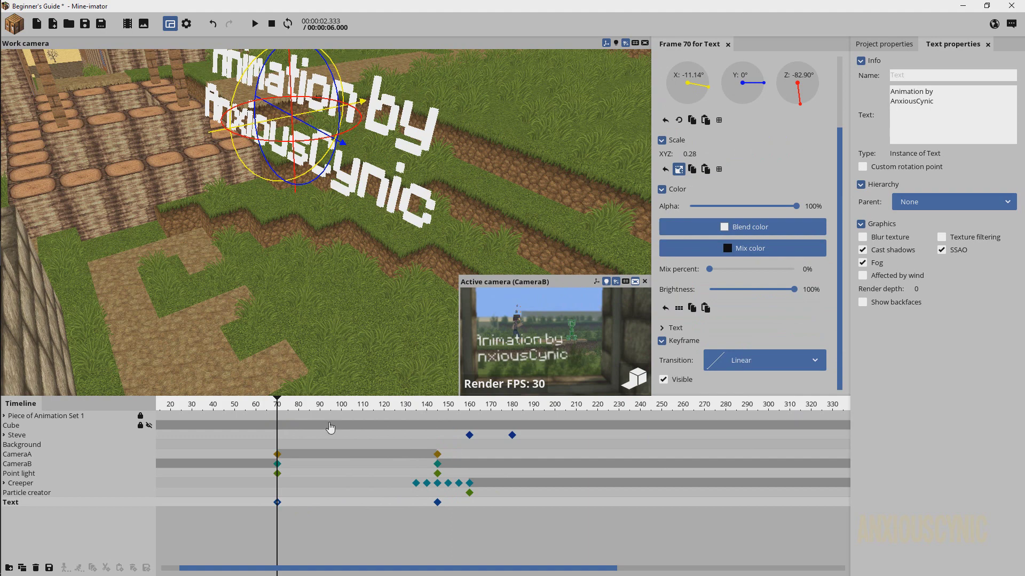
key(space)
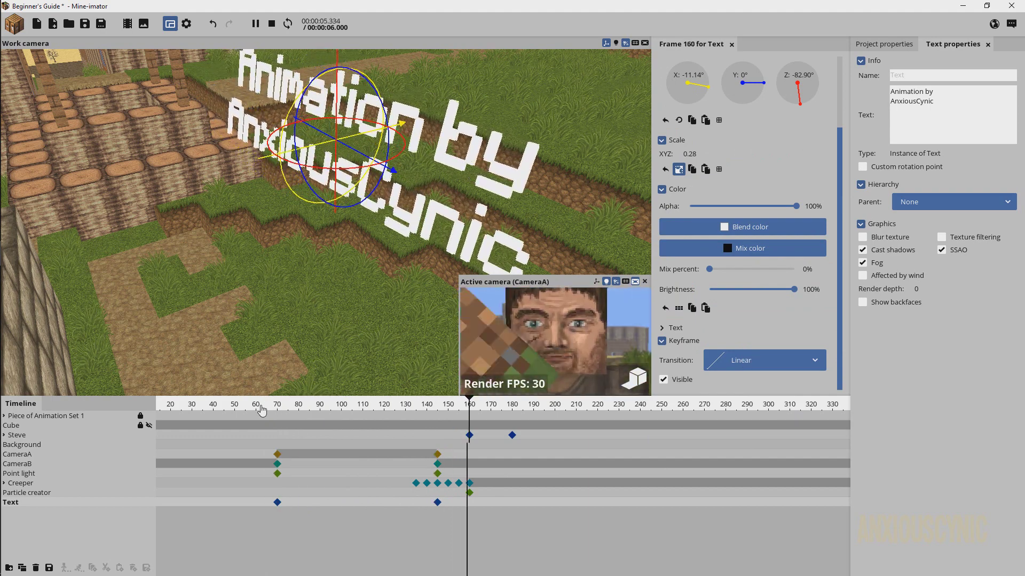
click(261, 409)
click(335, 409)
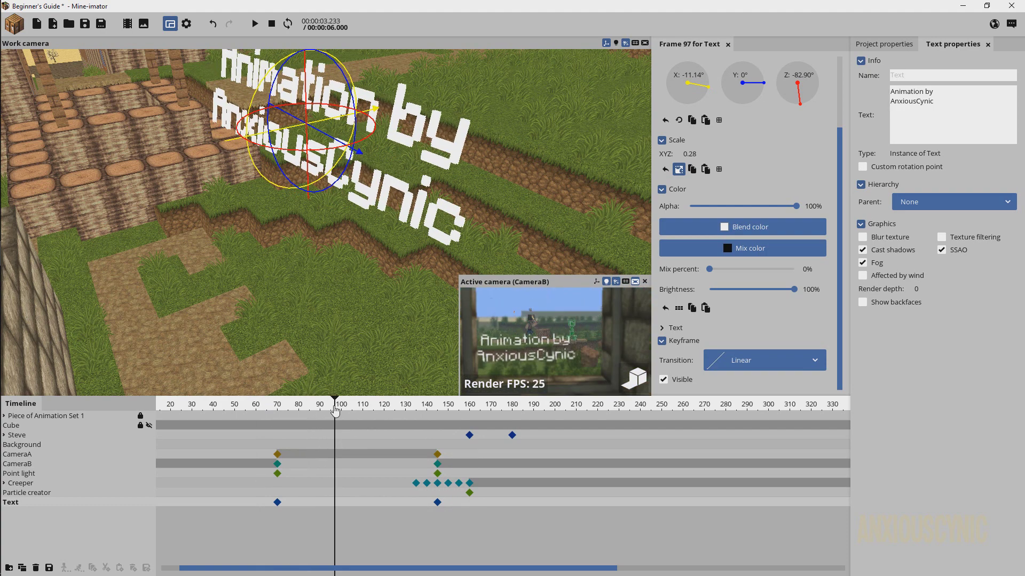
drag(334, 409, 371, 409)
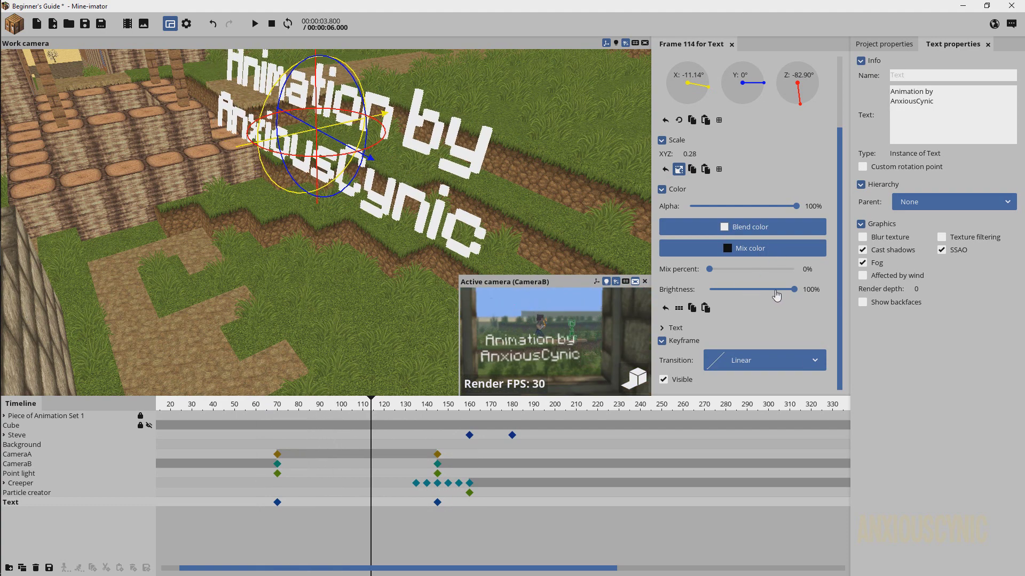
Set the text's mix color to red FF0000 and its mix percent to 100% at frame 114
click(736, 249)
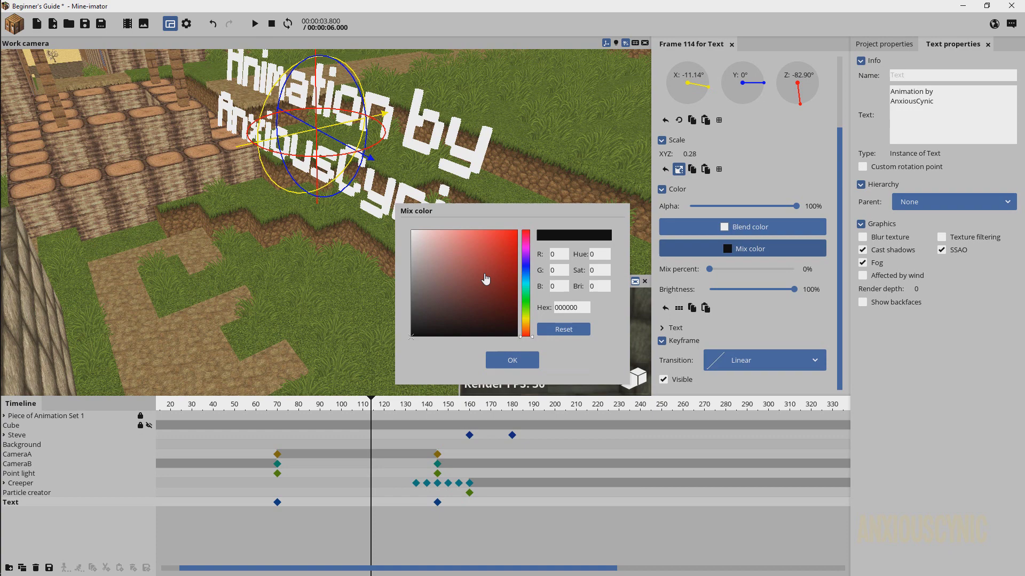
drag(485, 279, 544, 220)
click(520, 358)
drag(710, 269, 828, 282)
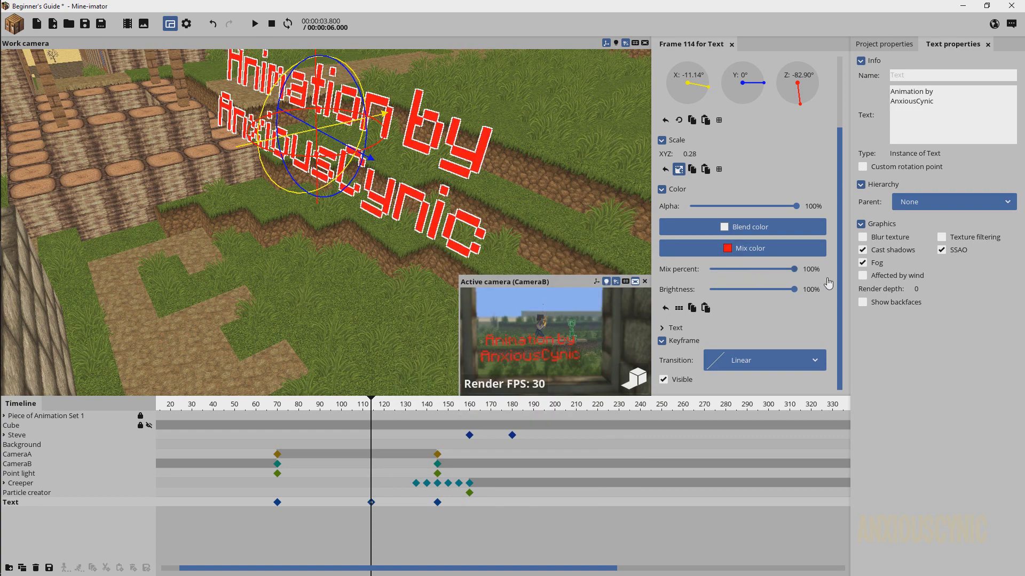
Change the text's mix color to golden orange FFBF24 and save the project
click(719, 249)
drag(555, 210, 315, 133)
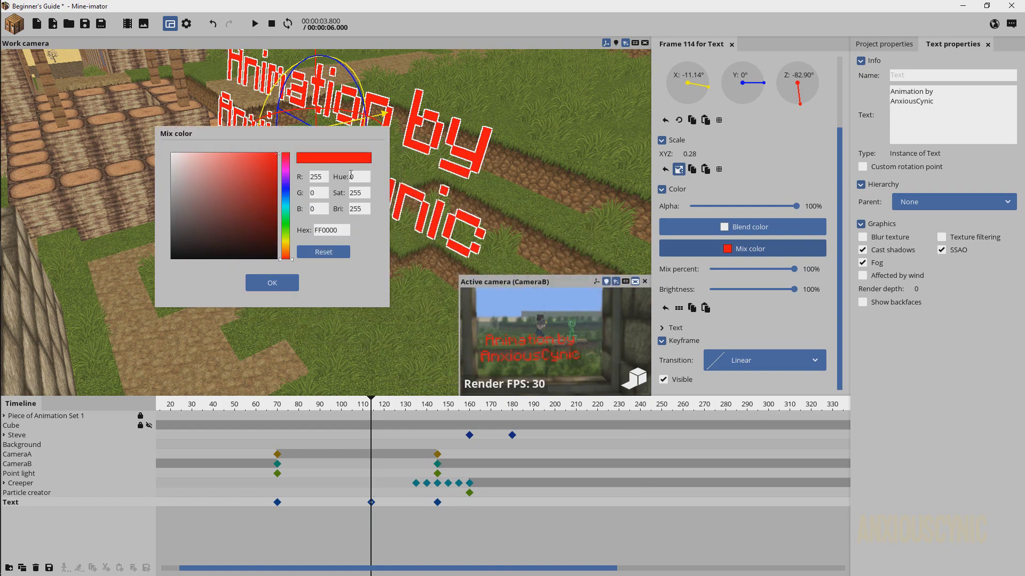
drag(286, 212, 287, 253)
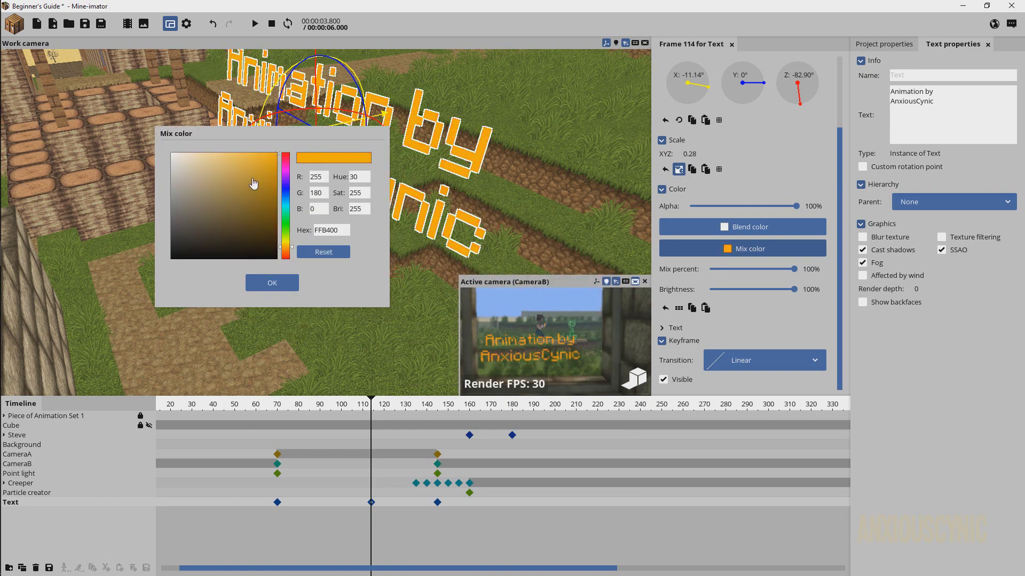
drag(254, 184, 264, 143)
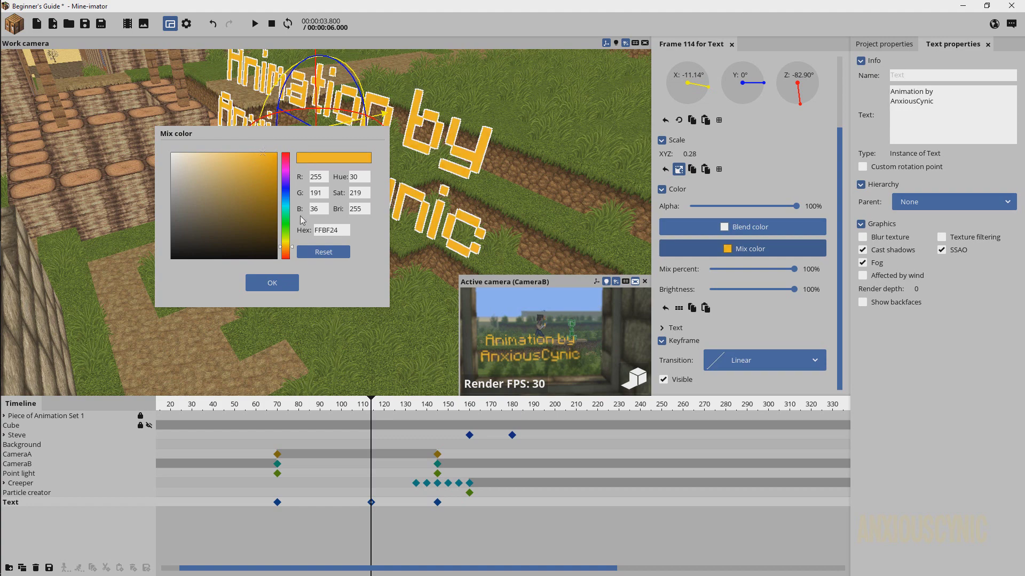
click(272, 283)
key(ctrl+s)
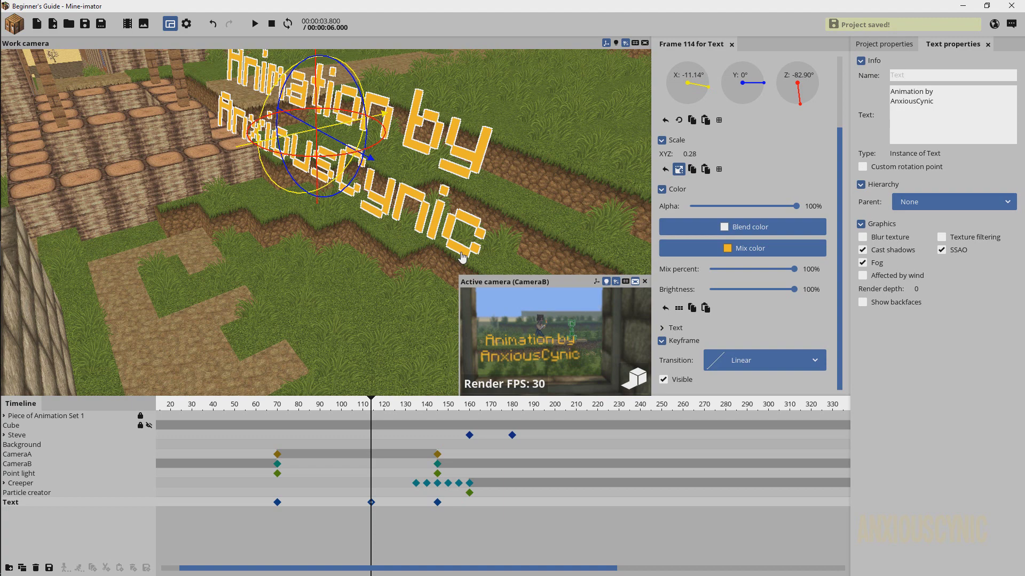
Select the Text entry in the project library and enable its 3D option
click(886, 45)
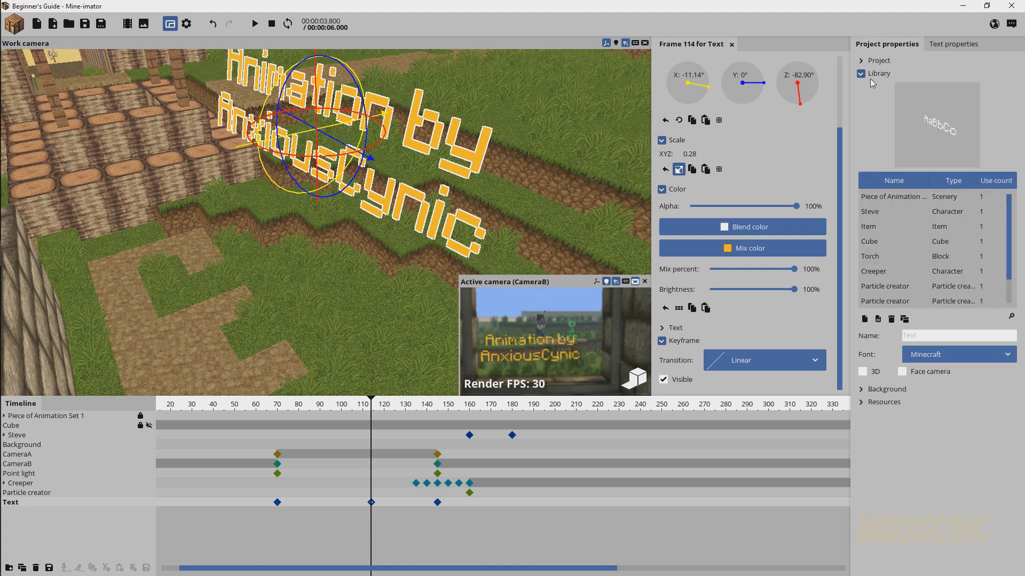
scroll(996, 231, down, 2)
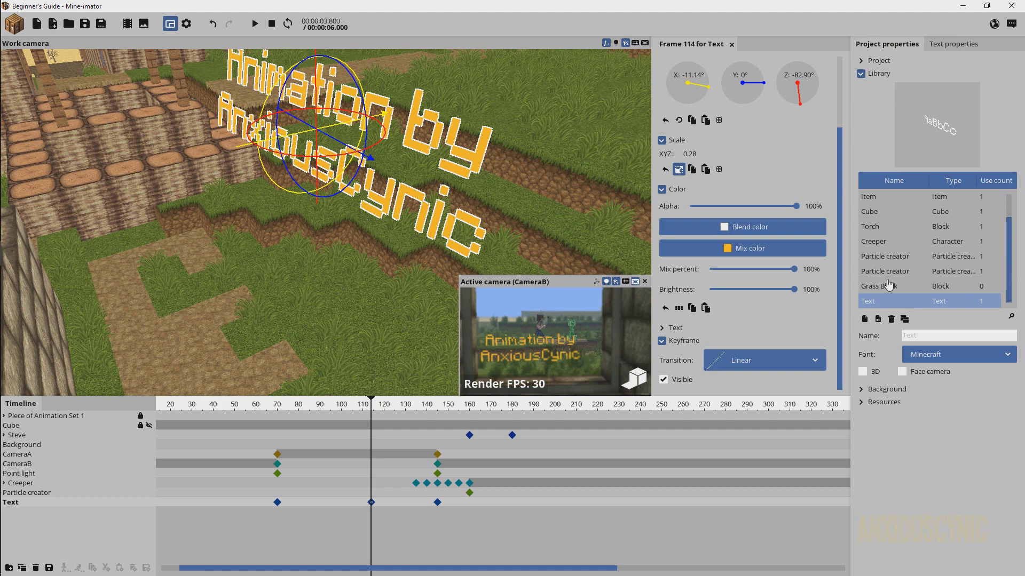
click(880, 288)
click(880, 302)
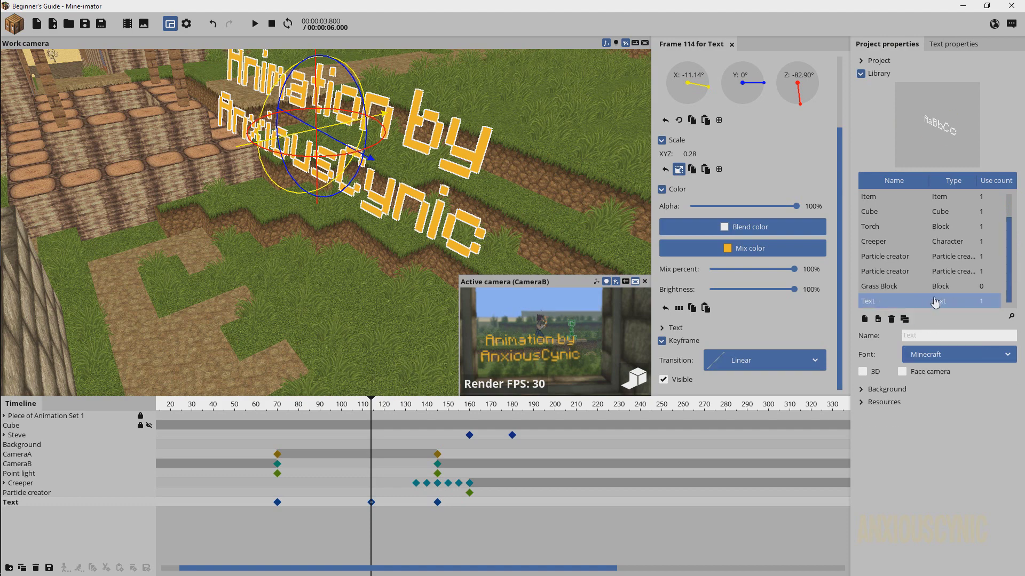
drag(491, 142, 400, 107)
right_drag(363, 159, 491, 140)
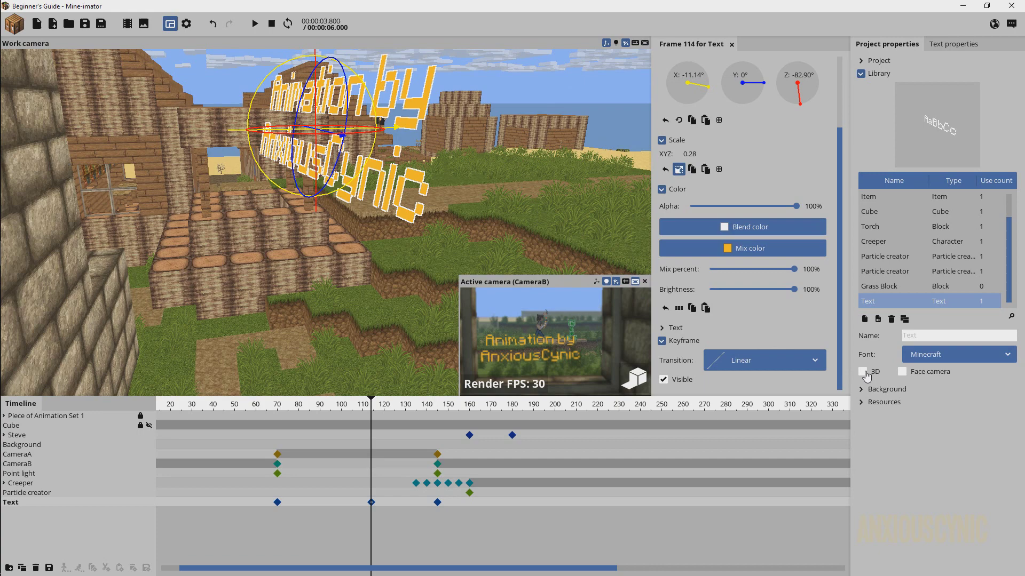
click(863, 373)
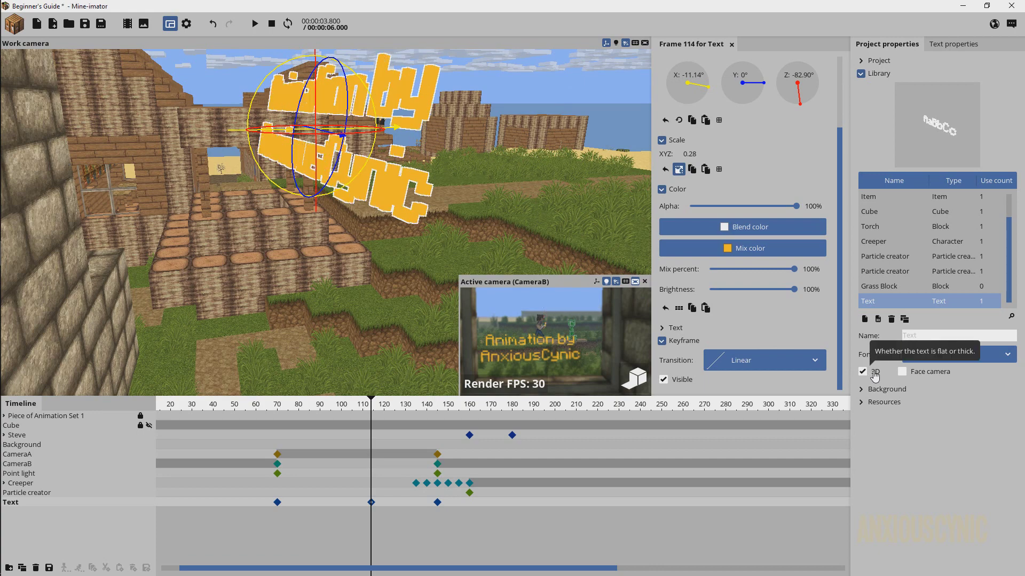
Unlink the text's scale axes and thicken the lettering by setting its Y scale to 1.72
right_drag(486, 154, 472, 151)
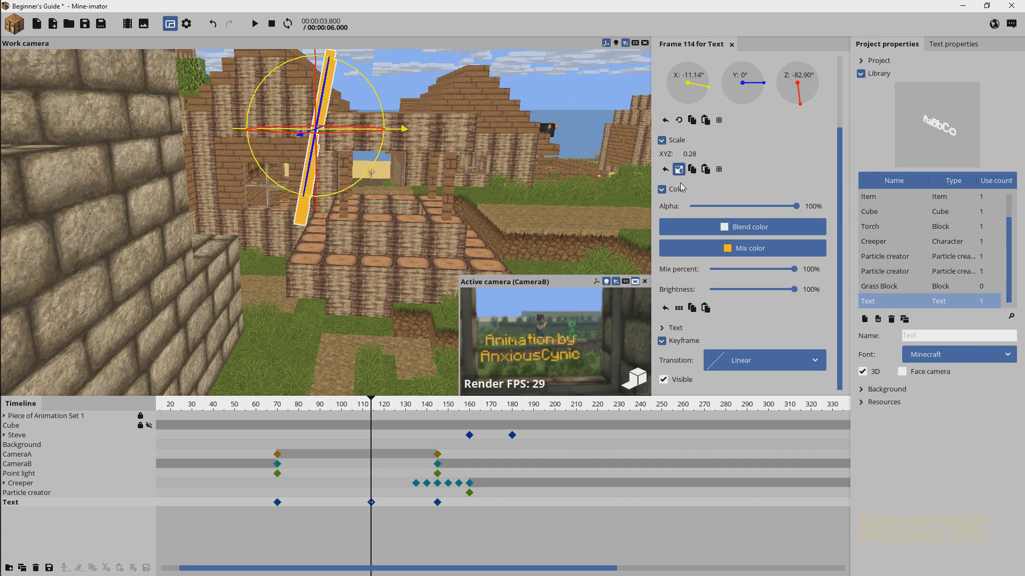
drag(480, 163, 405, 203)
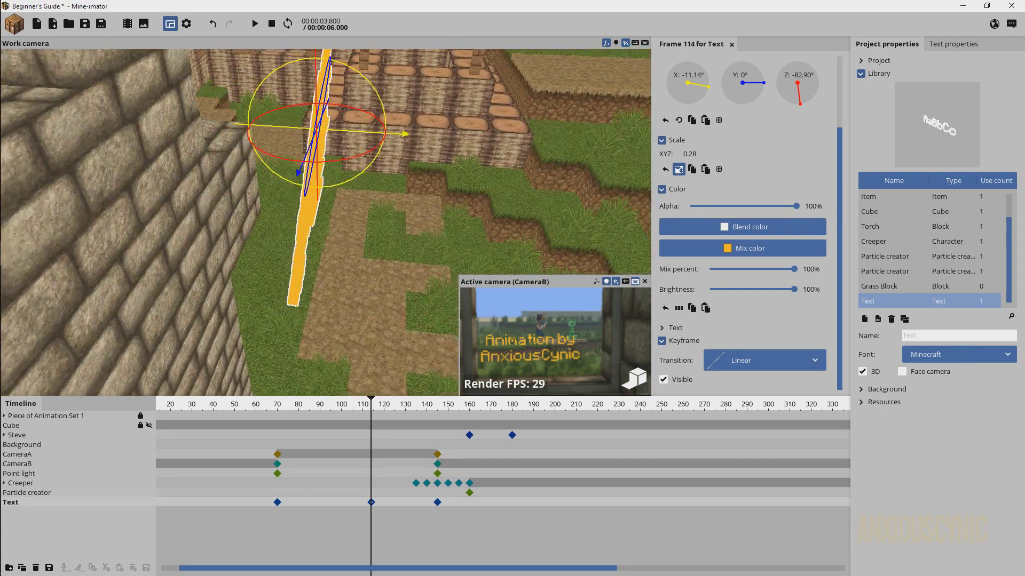
drag(342, 154, 476, 155)
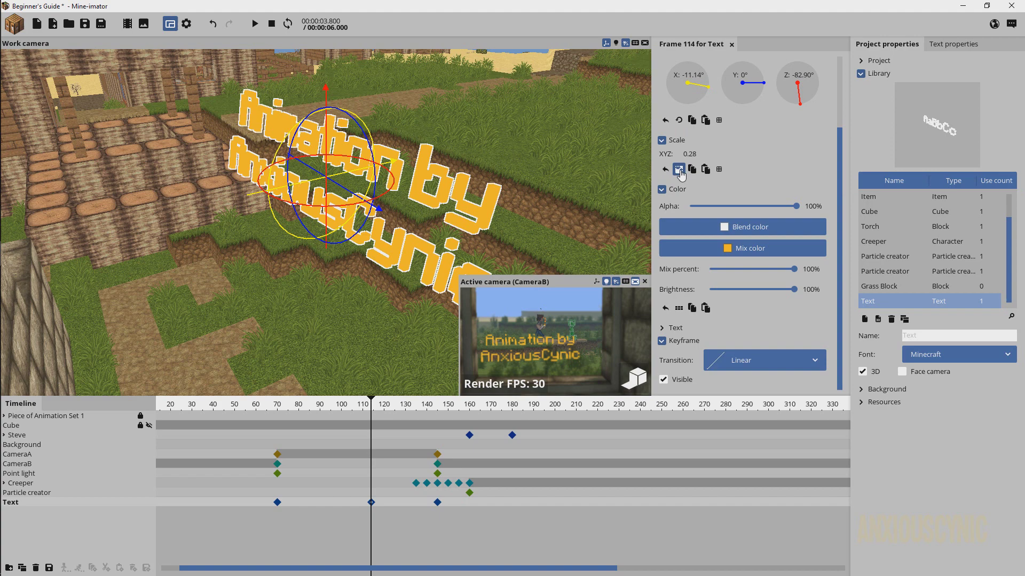
click(678, 169)
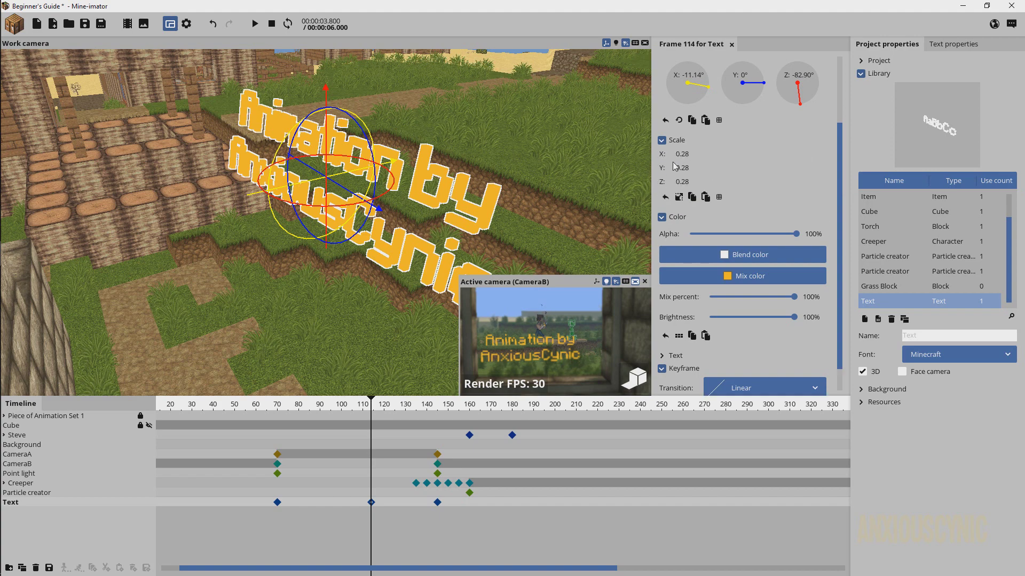
drag(325, 224, 187, 205)
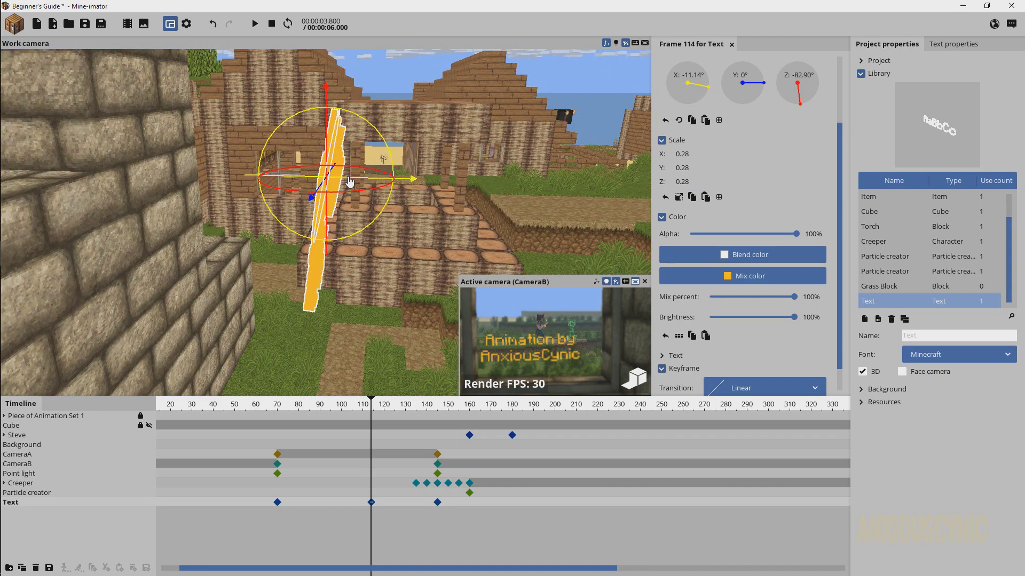
drag(462, 188, 489, 199)
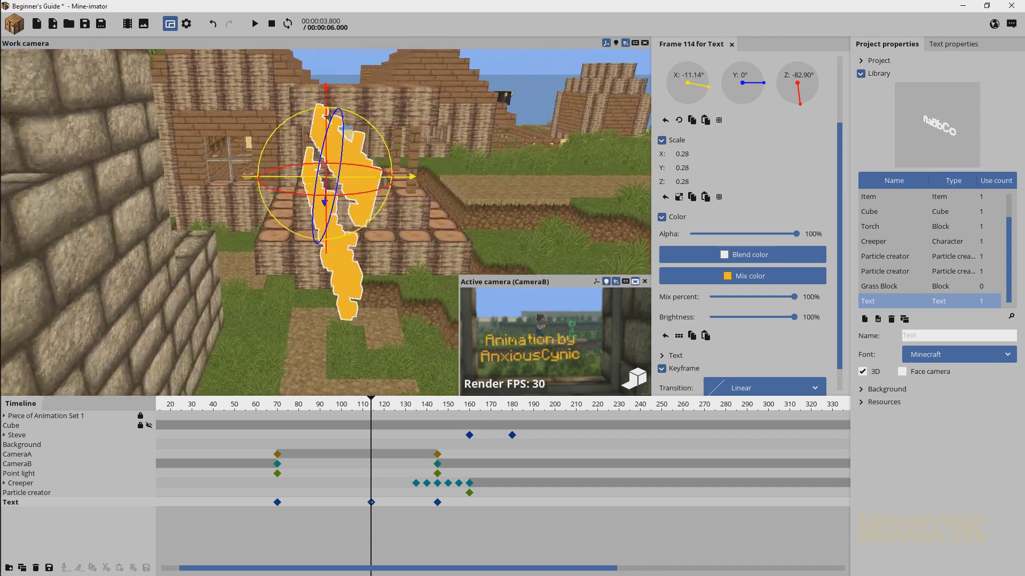
middle_drag(374, 187, 347, 188)
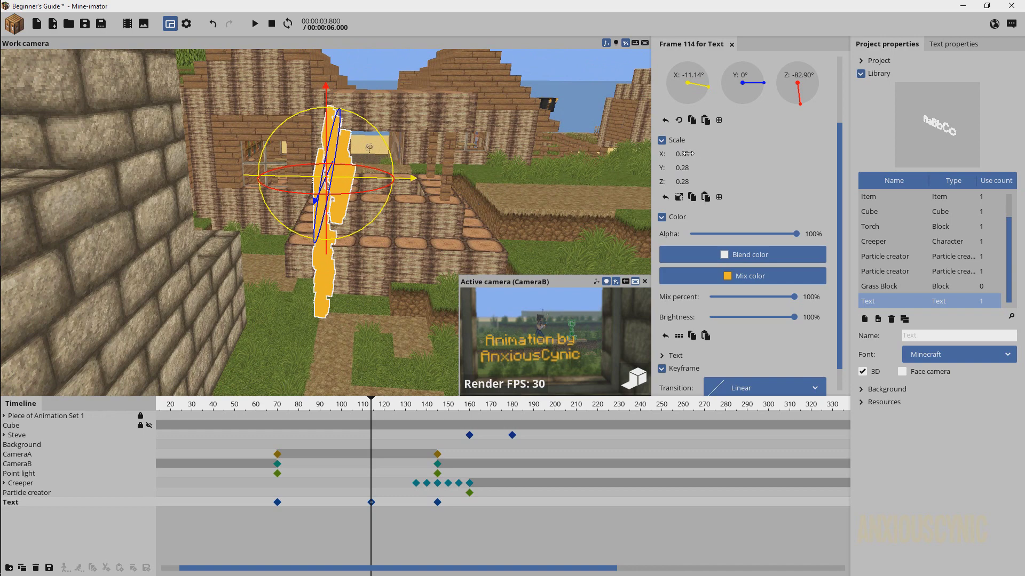
drag(687, 154, 729, 170)
key(ctrl+z)
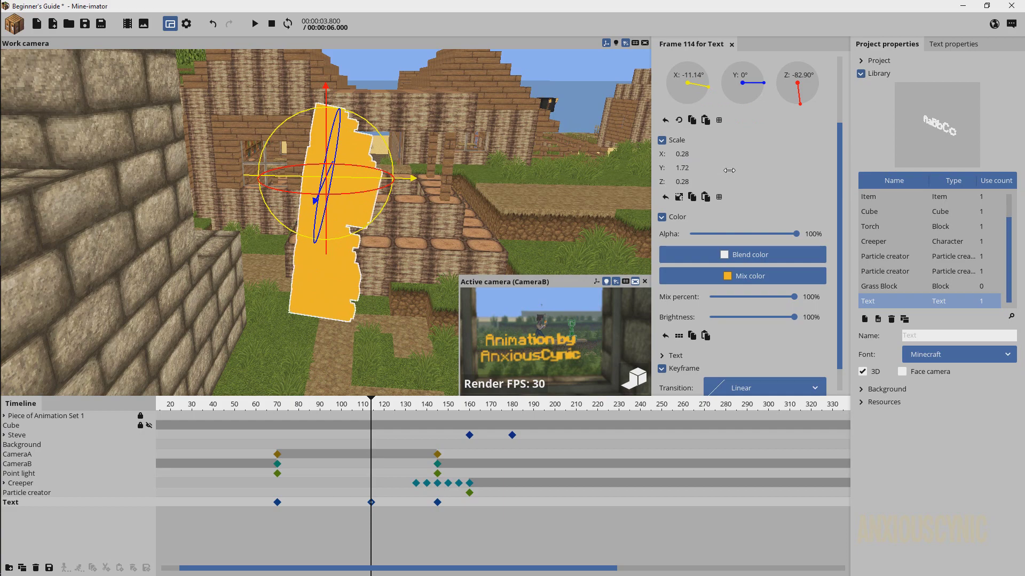
drag(374, 186, 609, 186)
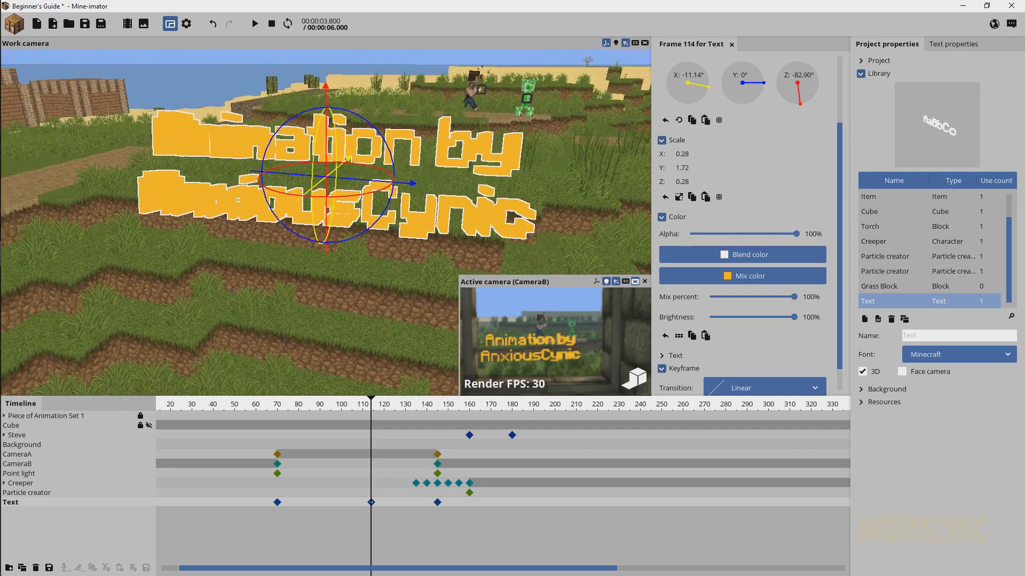
drag(368, 167, 403, 178)
key(ctrl+z)
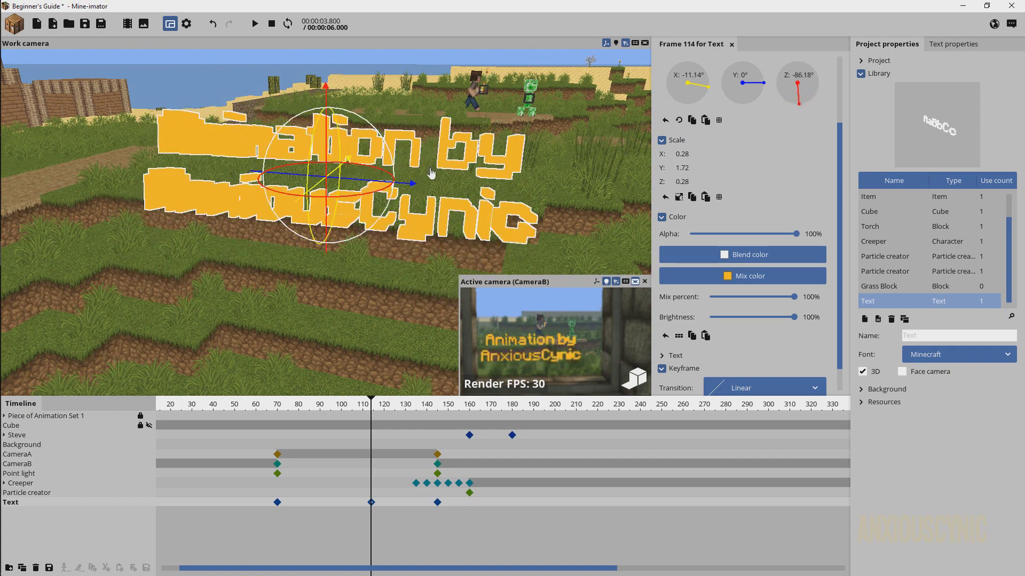
mouse_move(683, 181)
mouse_down()
mouse_move(702, 188)
mouse_move(684, 188)
mouse_move(692, 195)
mouse_up()
key(ctrl+z)
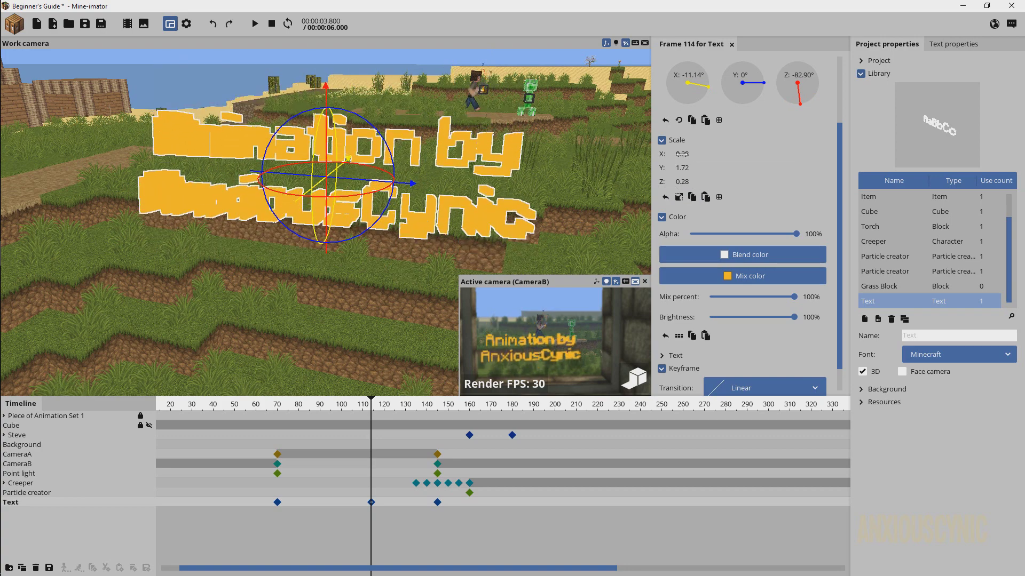
Narrow the text at frame 114 by setting its X scale to 0.22
drag(677, 154, 676, 164)
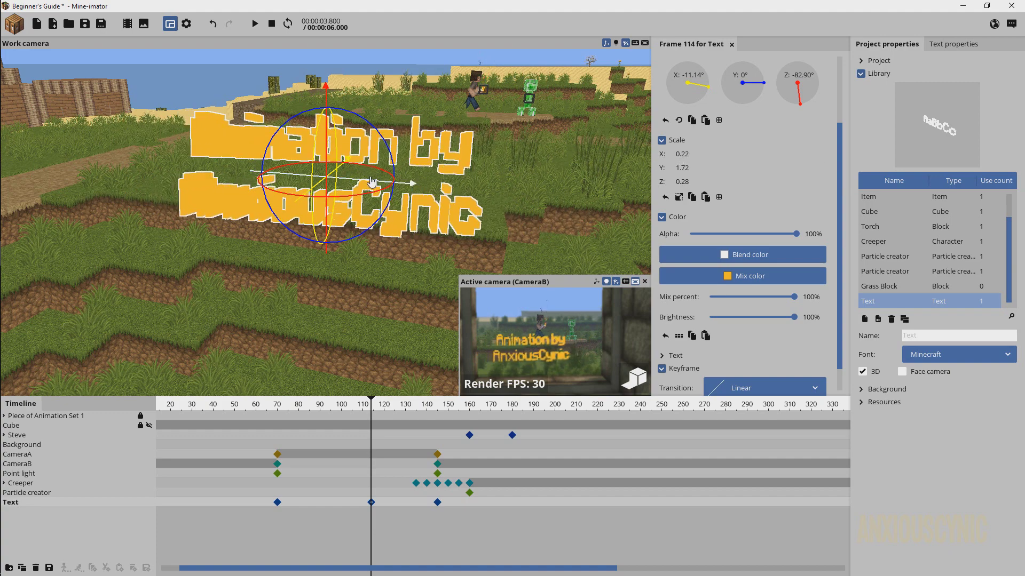
drag(372, 182, 359, 181)
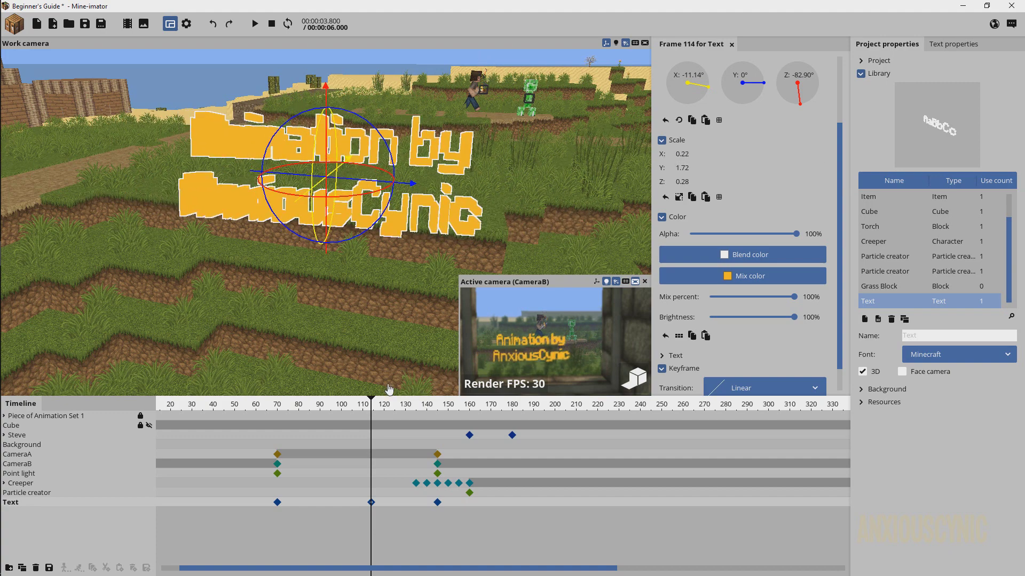
click(371, 502)
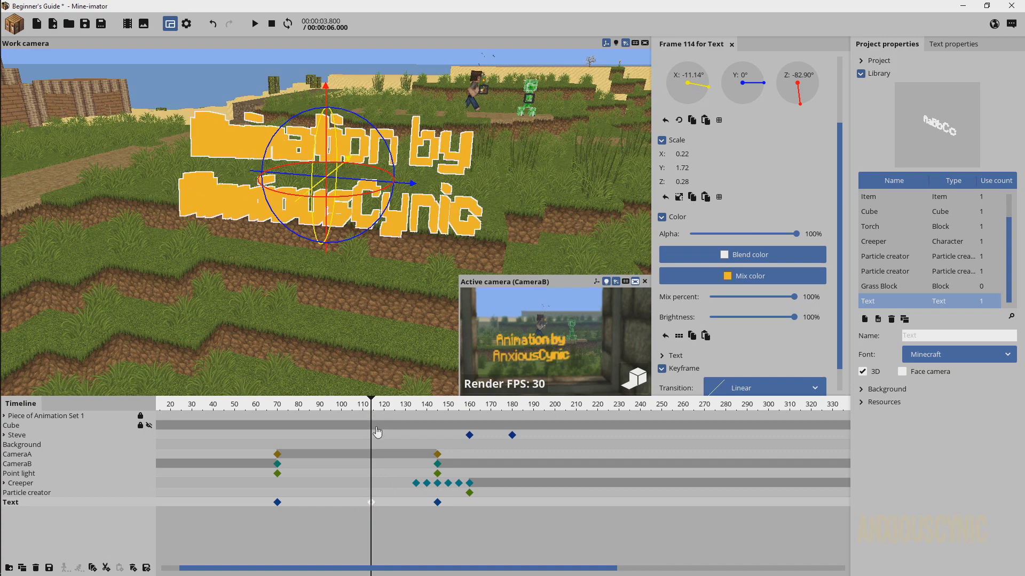
Play the animation several times from frame 70 to preview the text's color and scale changes
click(277, 502)
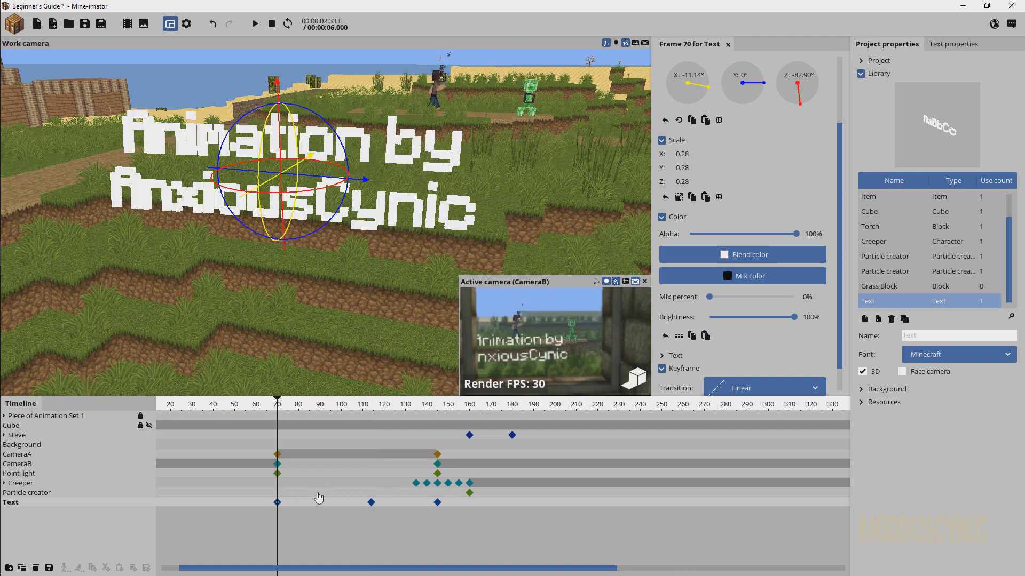
key(space)
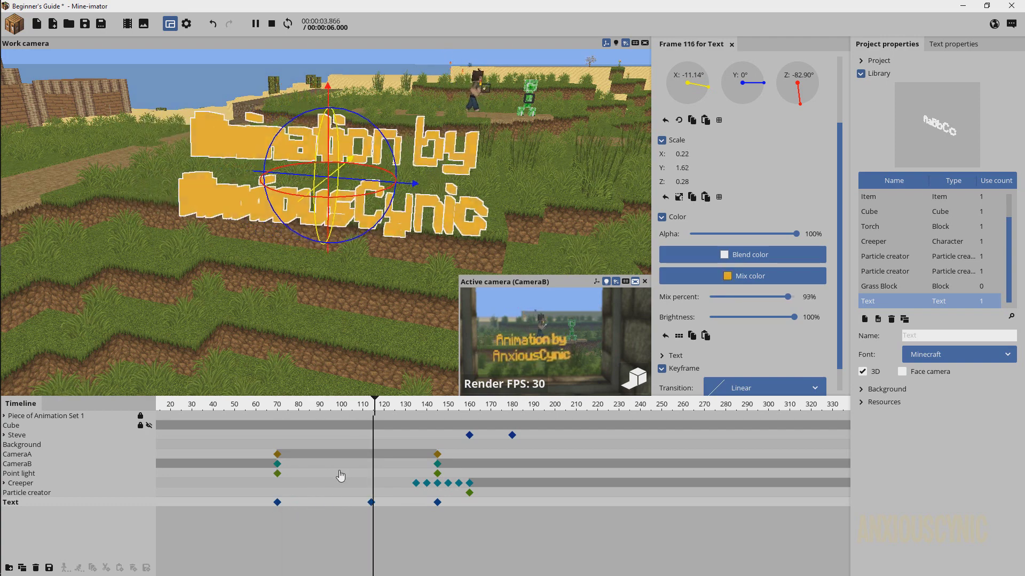
key(space)
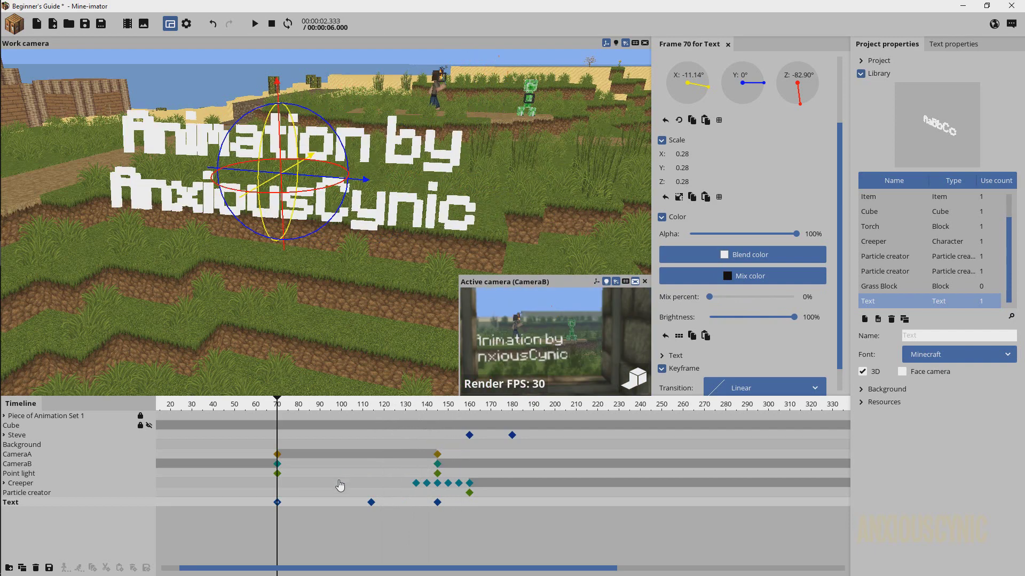
key(space)
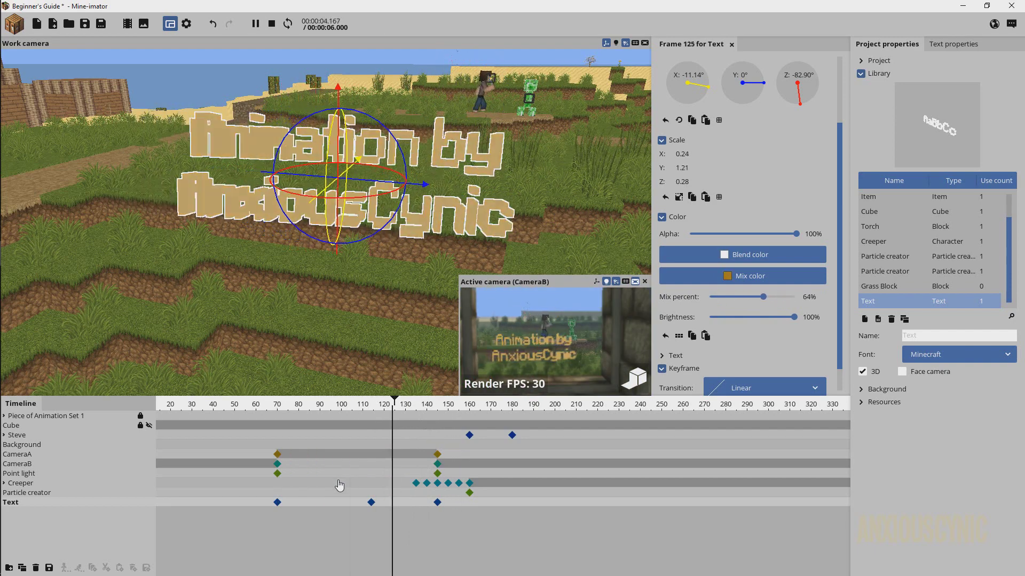
key(space)
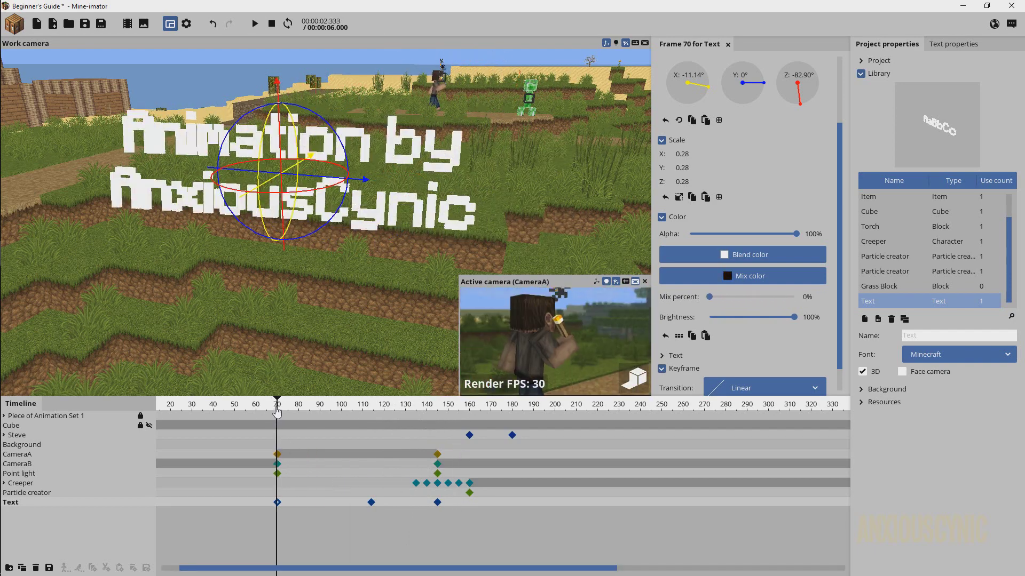
key(space)
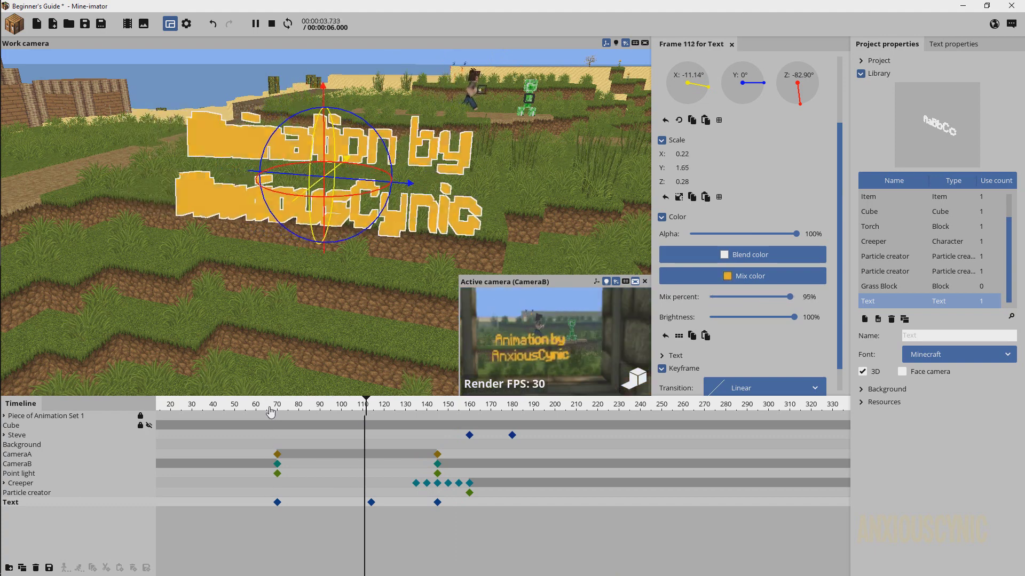
key(space)
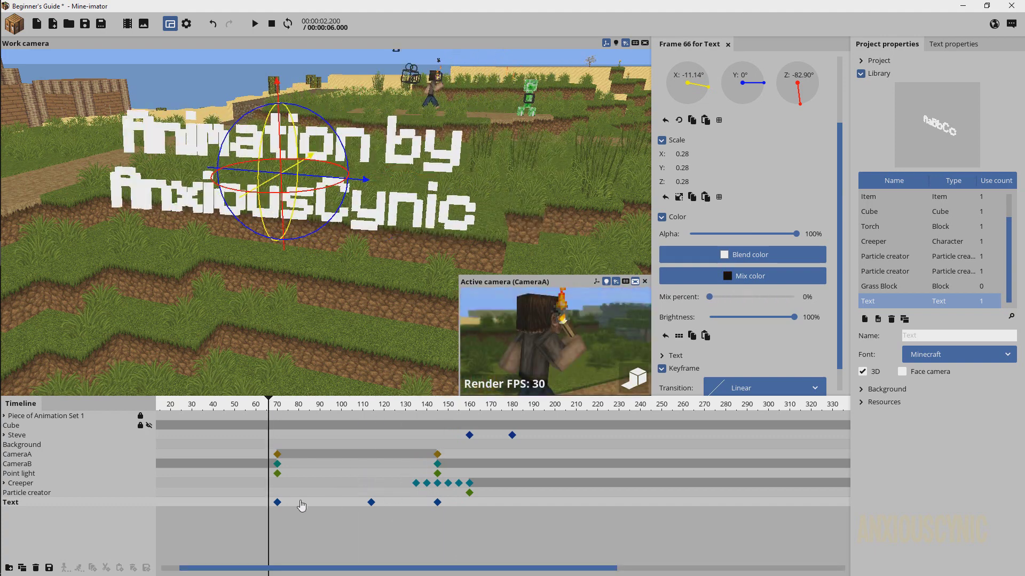
Select all of the text's keyframes and color them with mix color FFAA24 at a 100% mix
click(277, 508)
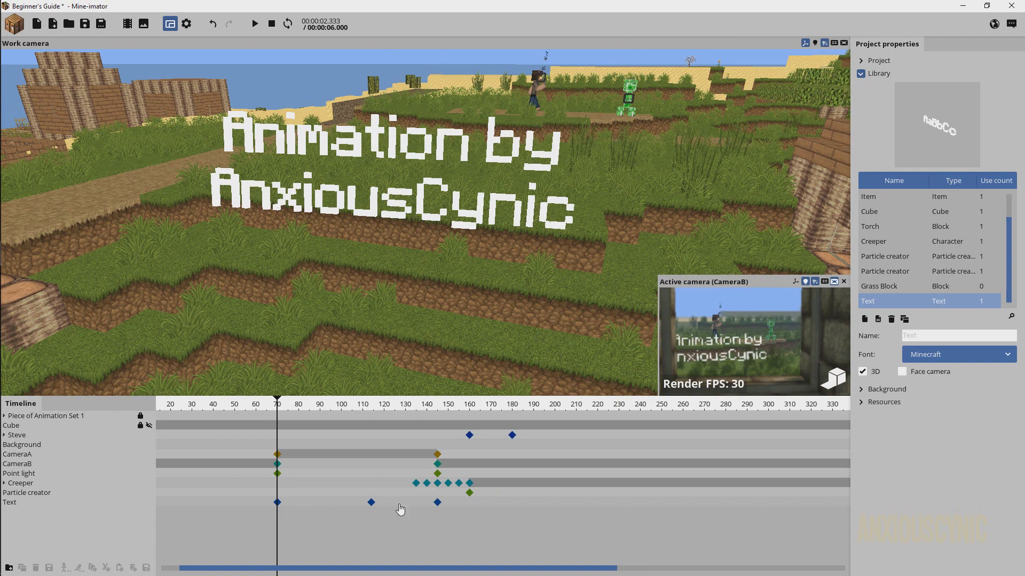
drag(453, 507, 272, 511)
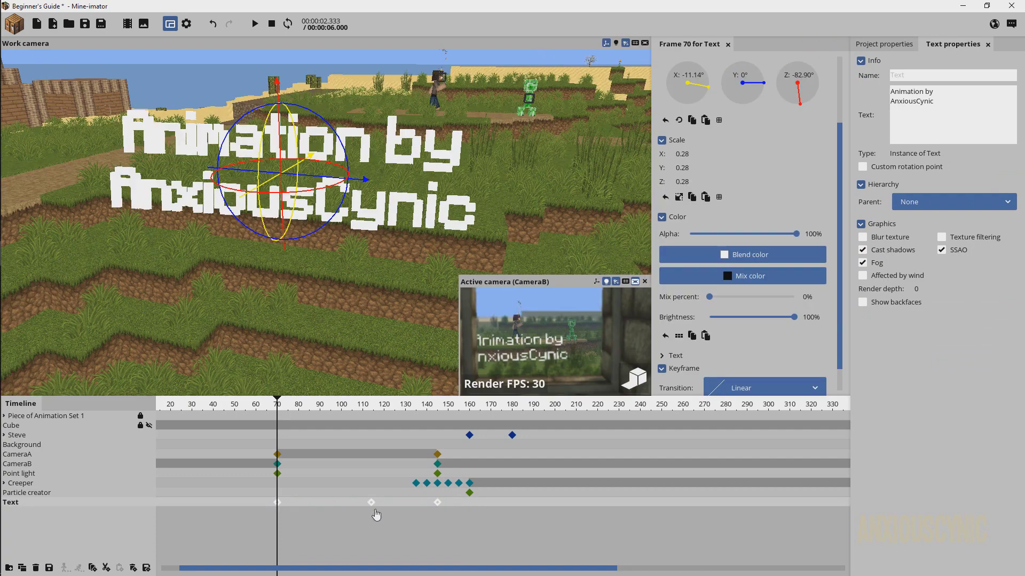
drag(725, 297, 860, 306)
click(730, 276)
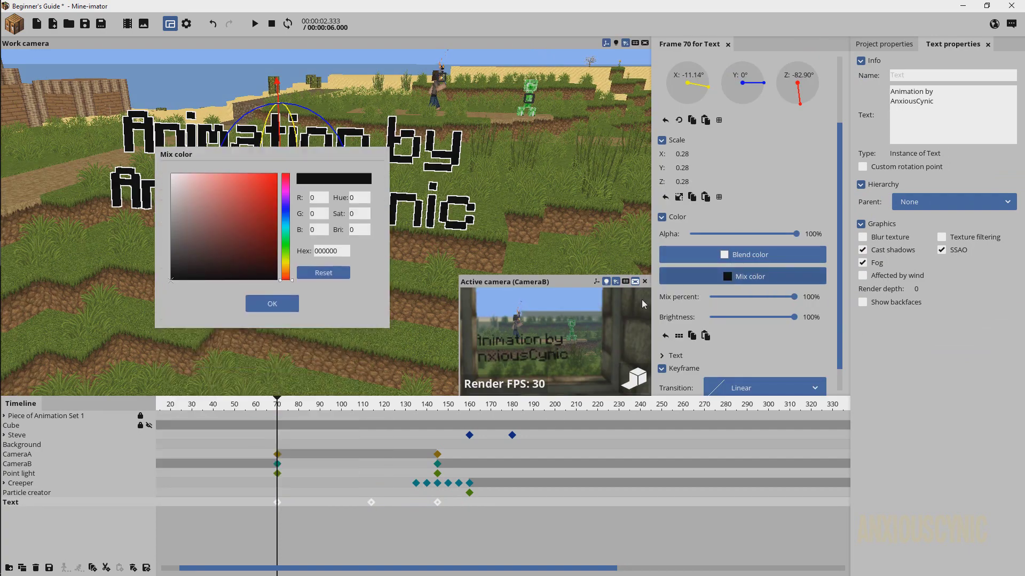
click(212, 153)
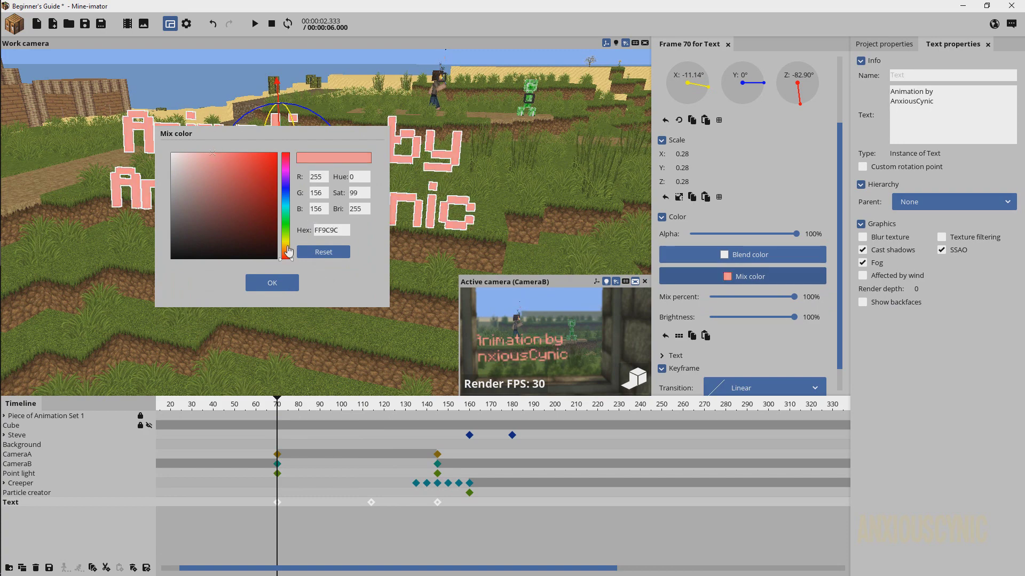
drag(286, 259, 286, 250)
drag(263, 158, 275, 158)
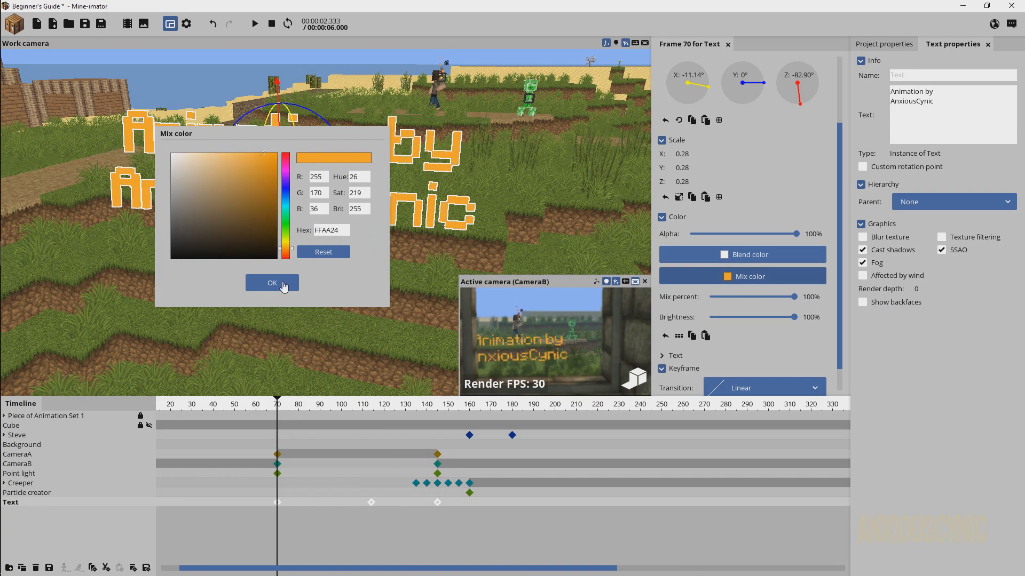
click(272, 283)
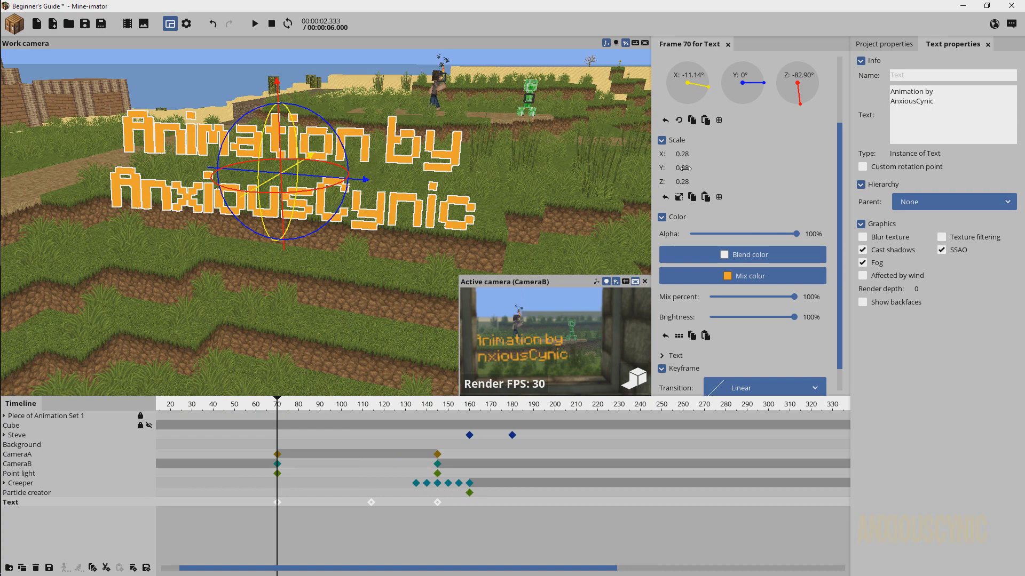
Set the text's scale to X 0.22 and Y 0.80 at frame 70 with all keyframes selected, and play the animation
mouse_move(682, 168)
mouse_down()
mouse_move(712, 172)
mouse_move(681, 154)
mouse_up()
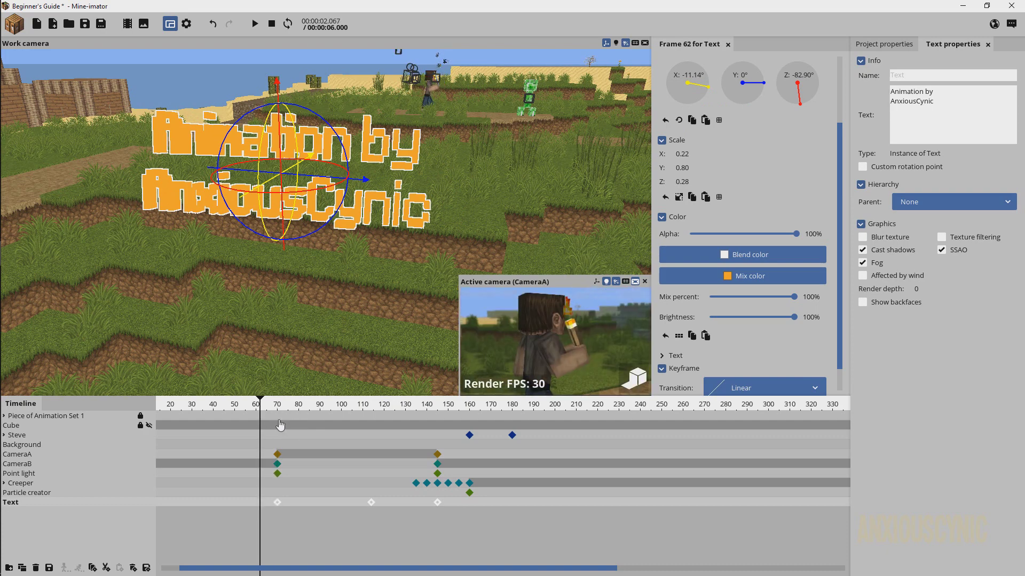
key(space)
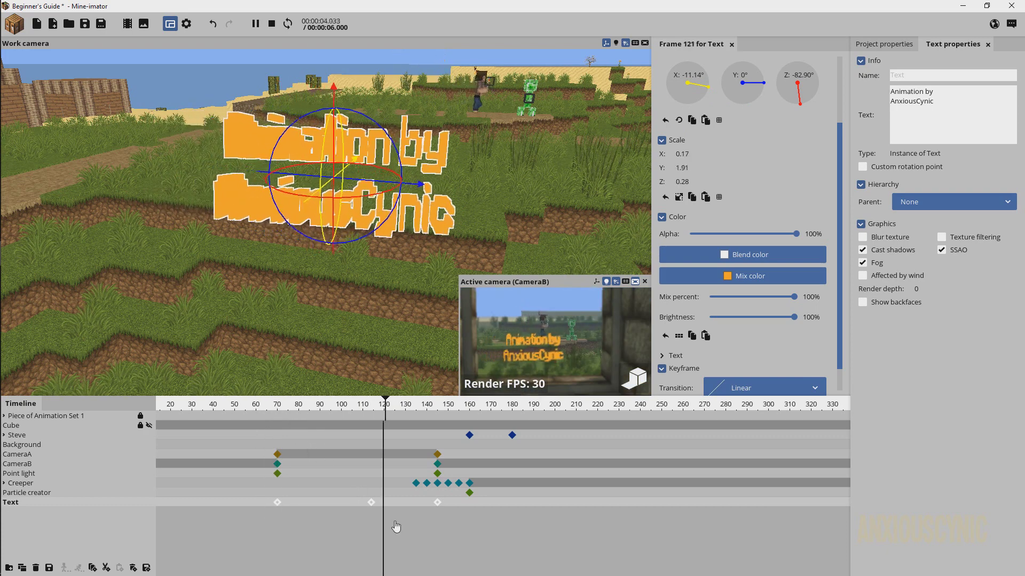
key(space)
Delete the text's middle keyframe at frame 114 and play the animation from around frame 70
click(385, 505)
click(372, 503)
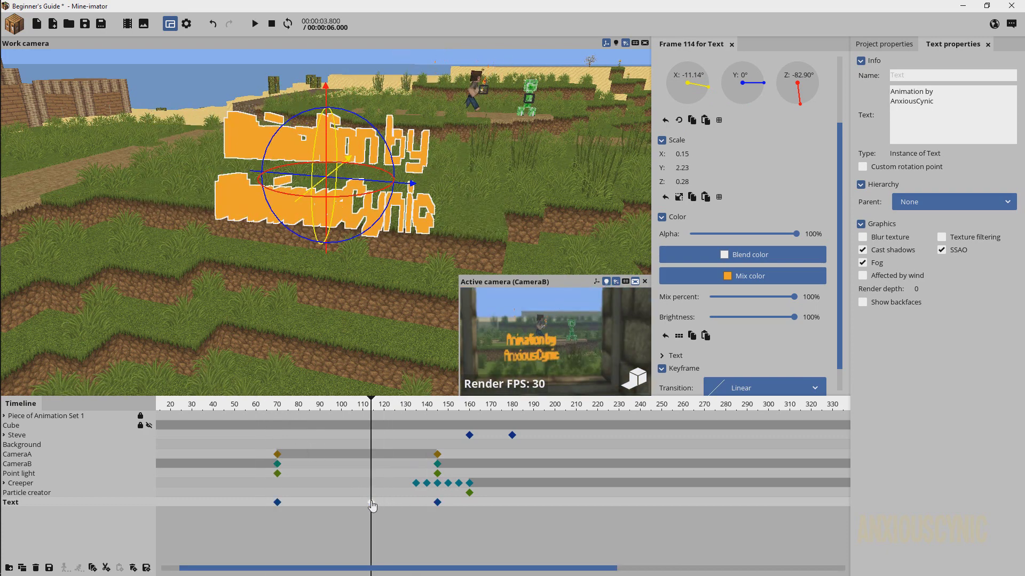
key(Delete)
click(278, 406)
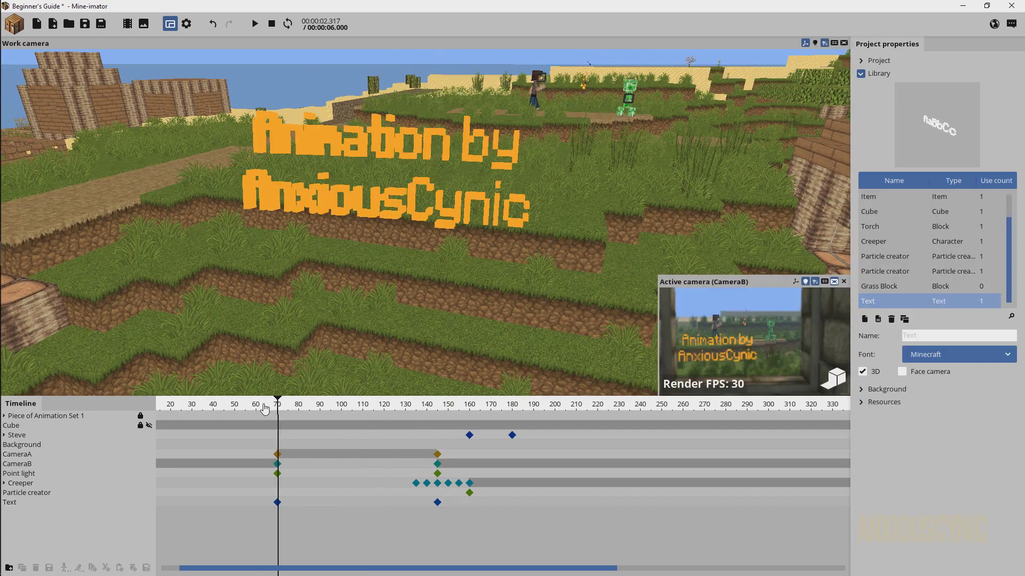
key(space)
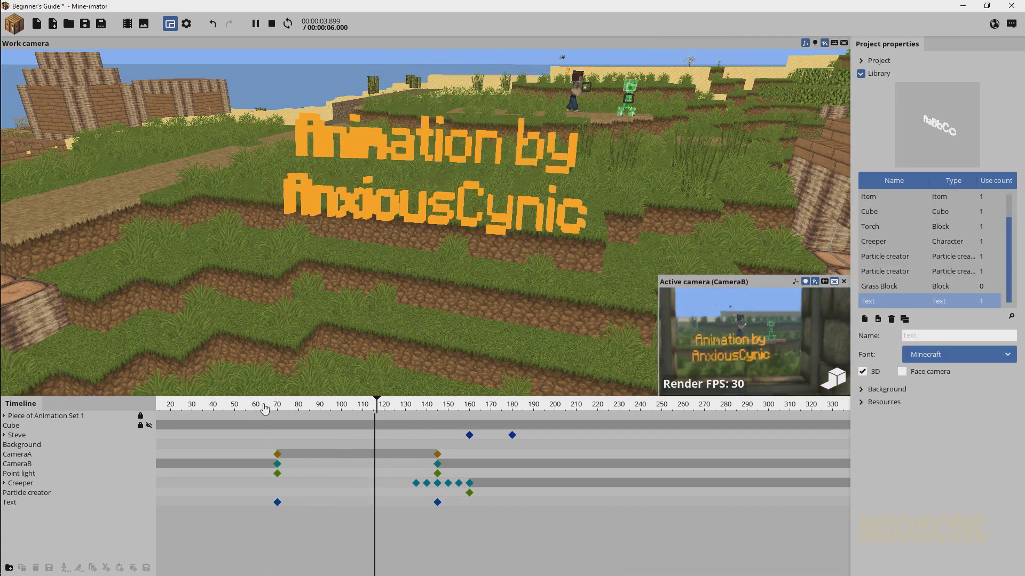
click(264, 409)
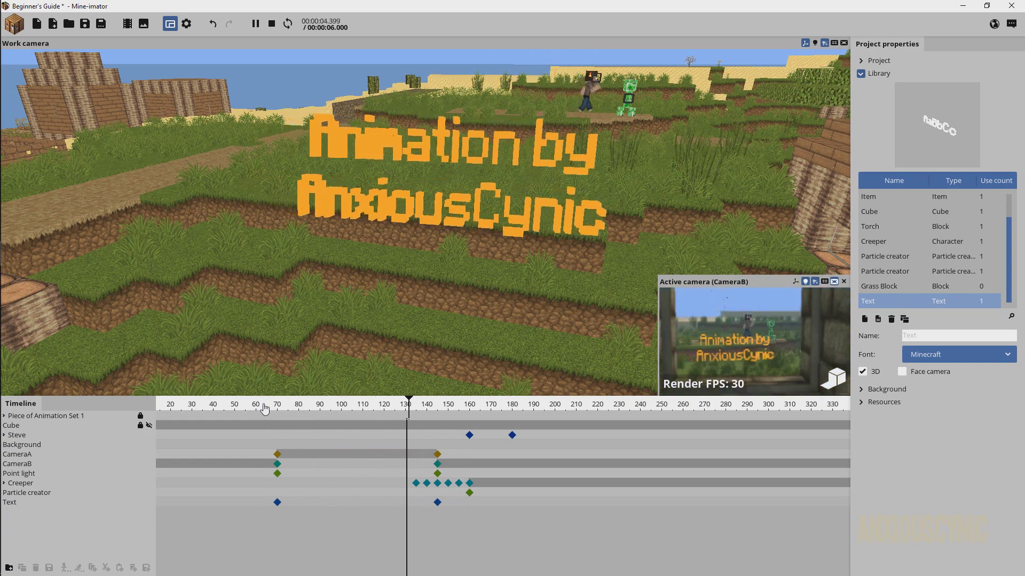
Examine the text at its frame 145 keyframe from a closer angle, and its settings in the project library
click(438, 502)
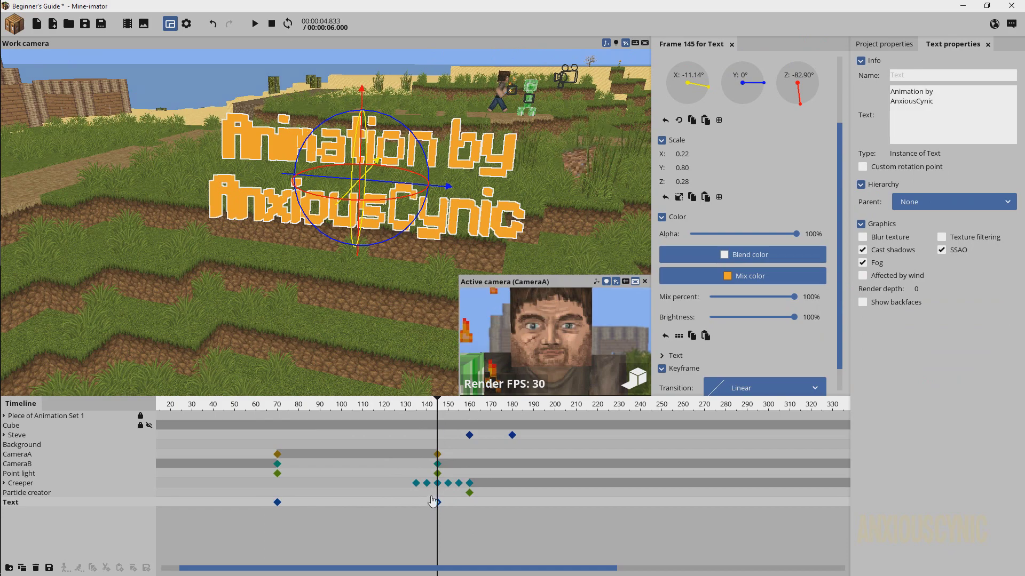
drag(541, 145, 523, 162)
middle_drag(535, 196, 556, 203)
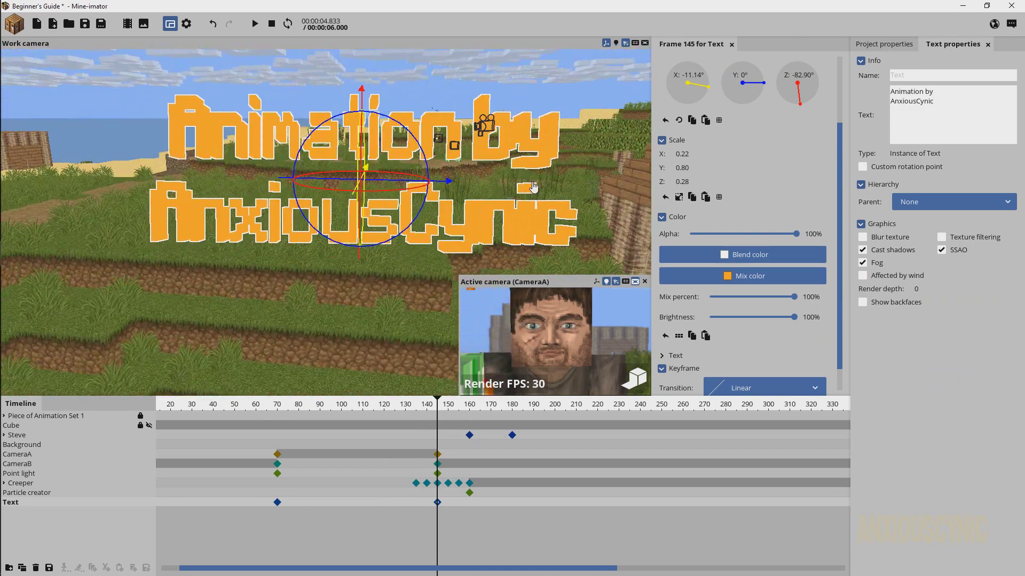
click(884, 44)
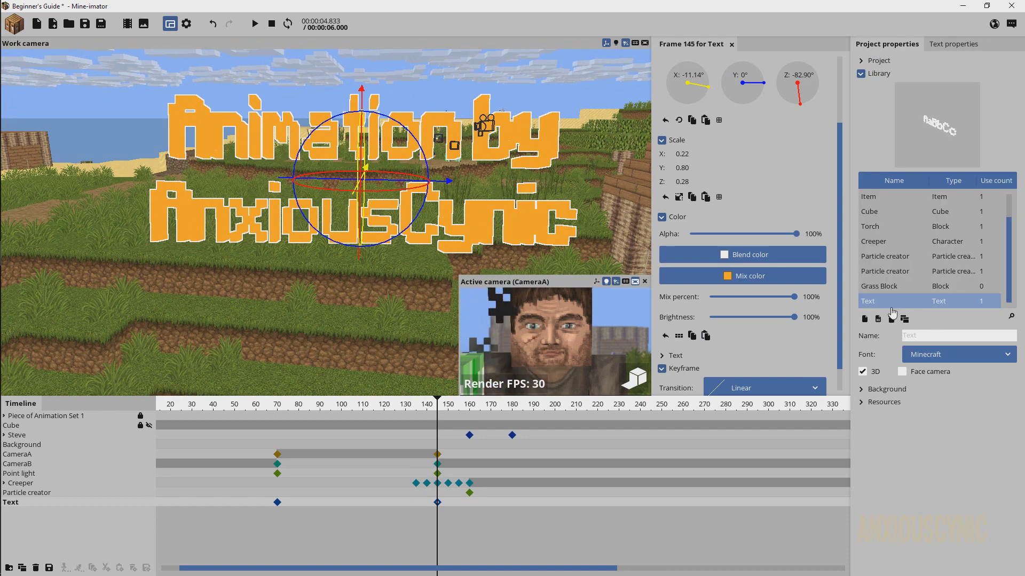
click(14, 24)
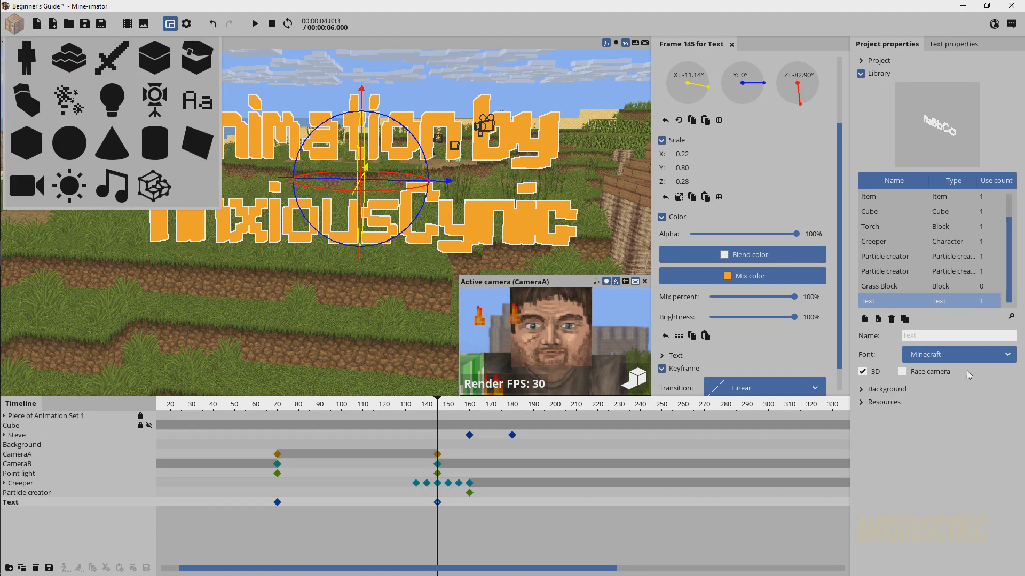
click(897, 357)
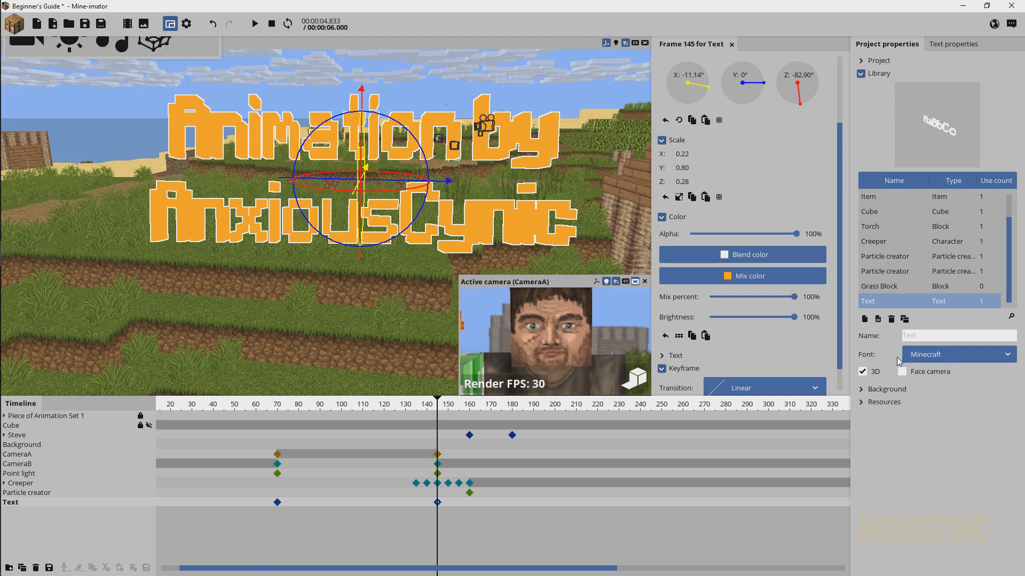
Check the font choices for the Text library entry, keep Minecraft, and save the project
click(942, 361)
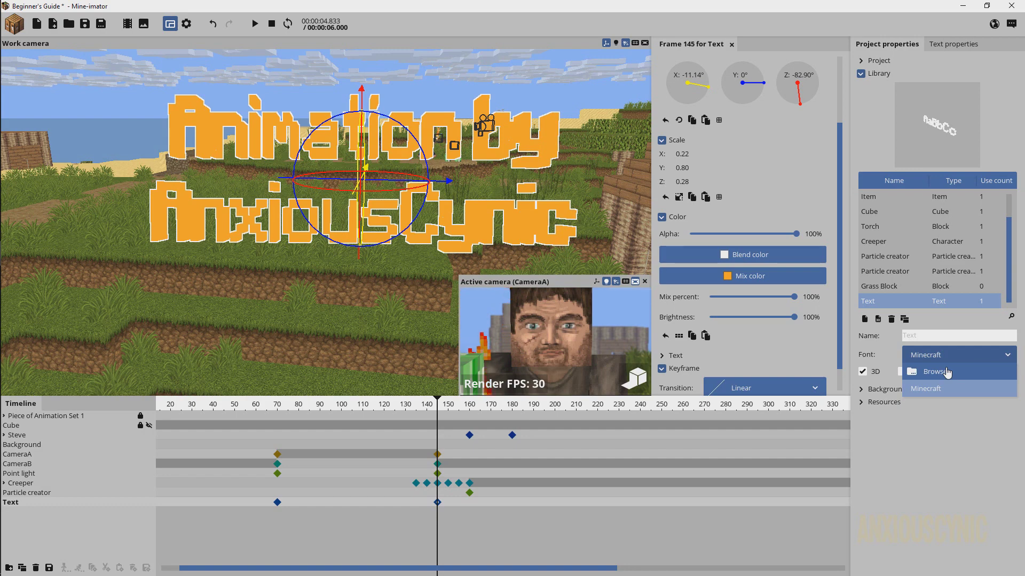
click(924, 473)
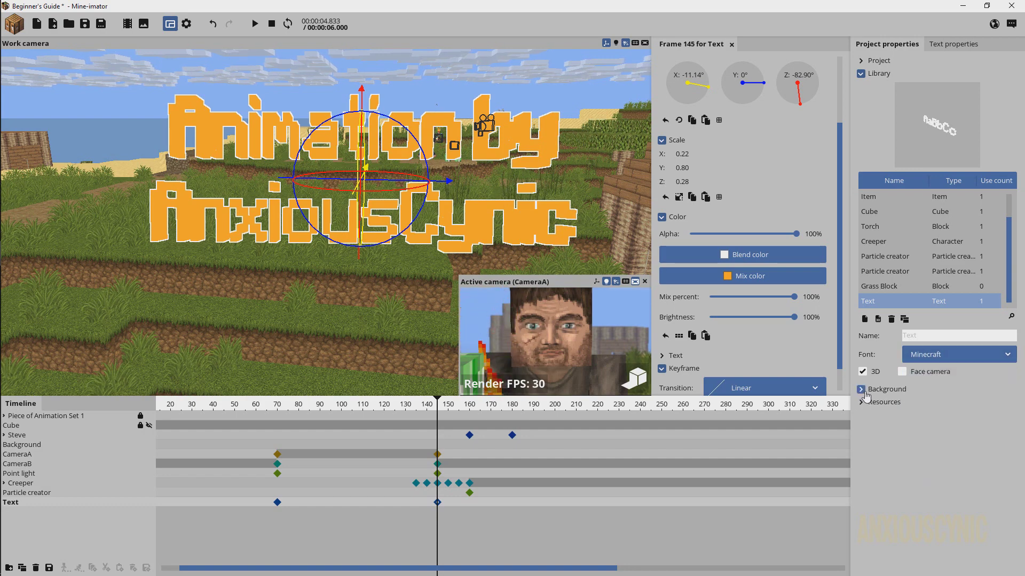
key(ctrl+s)
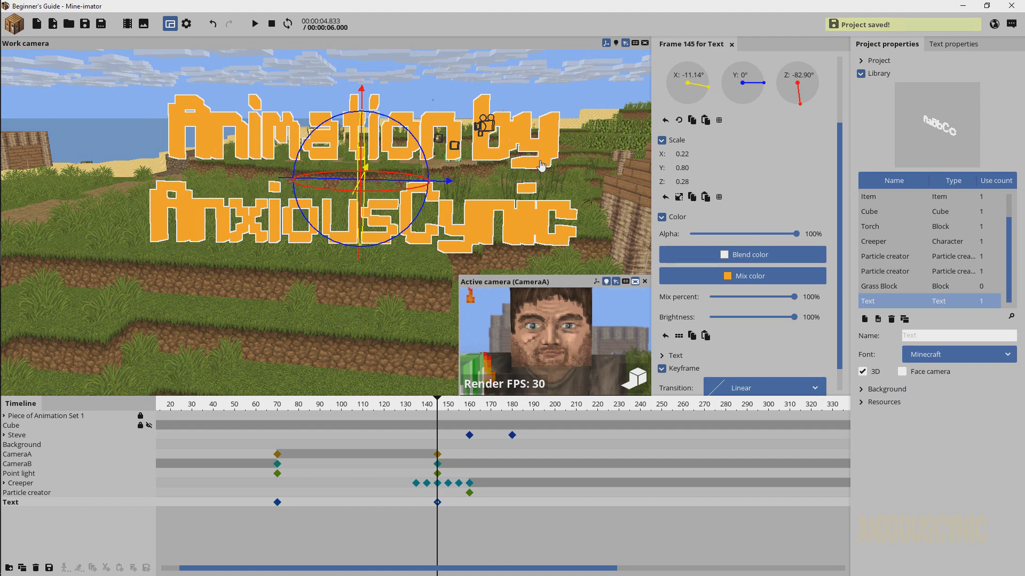
Try the Face camera option on the text, check it around frame 113, and disable it again
click(926, 375)
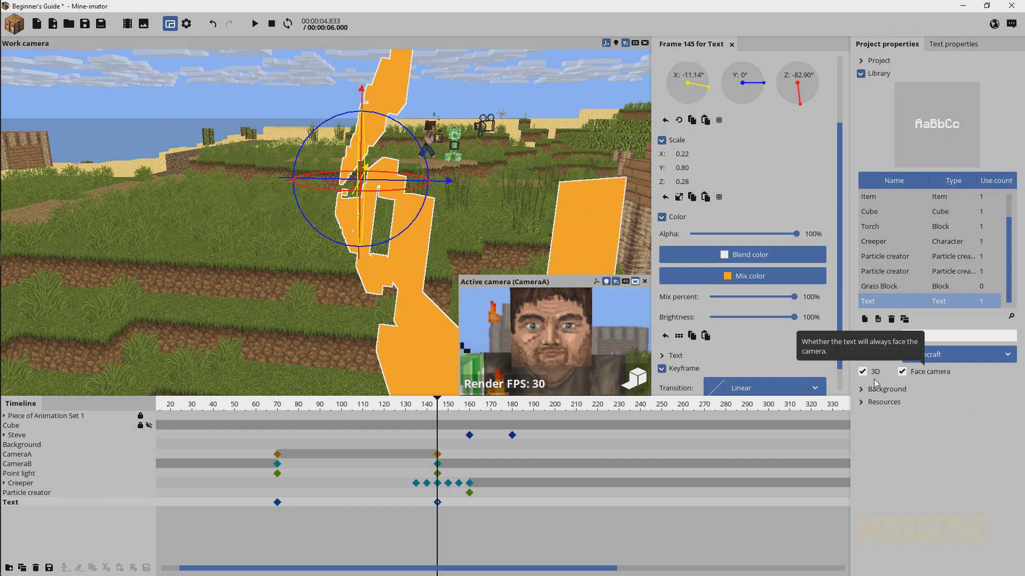
drag(438, 403, 369, 406)
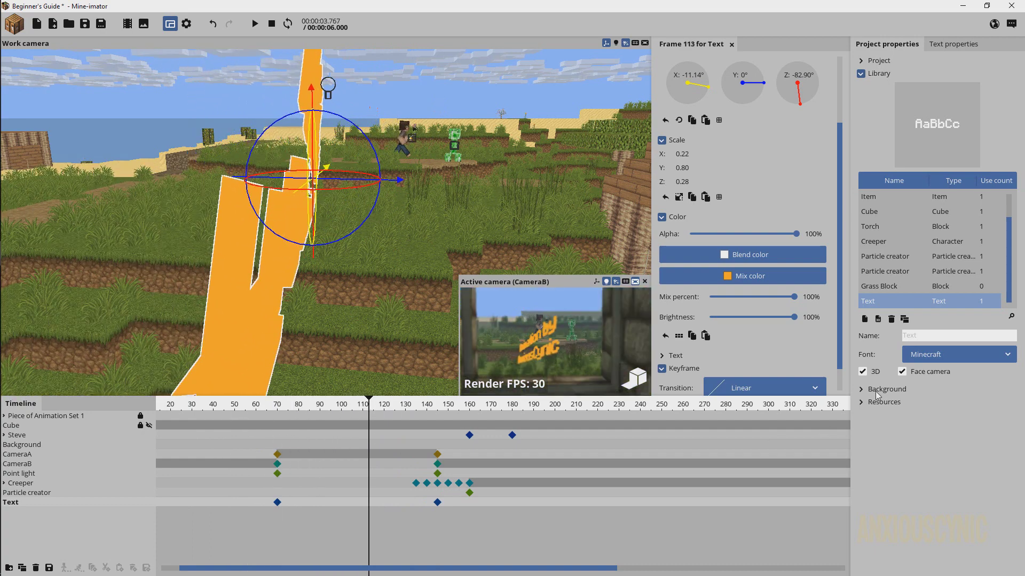
click(906, 375)
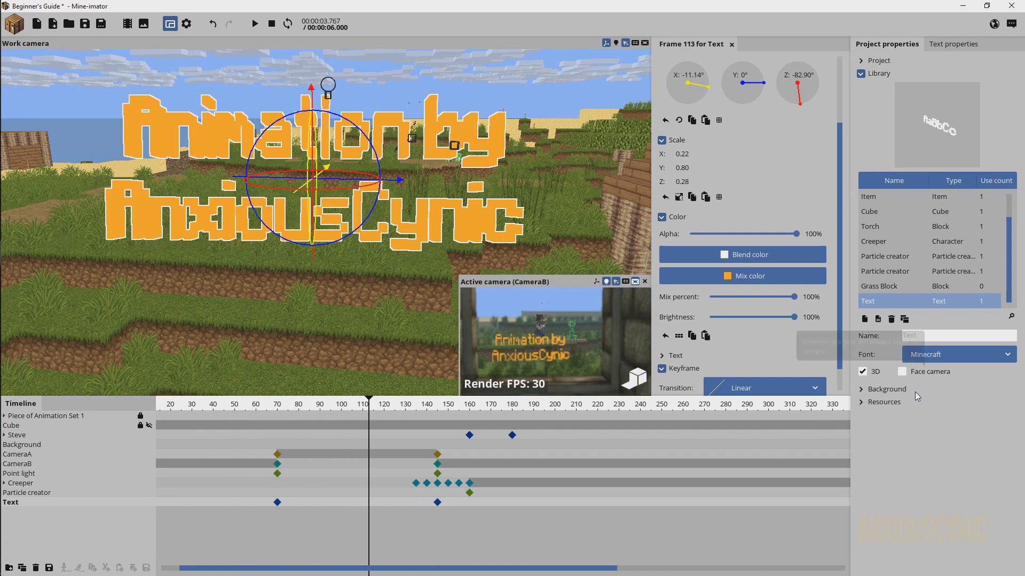
drag(368, 407, 274, 407)
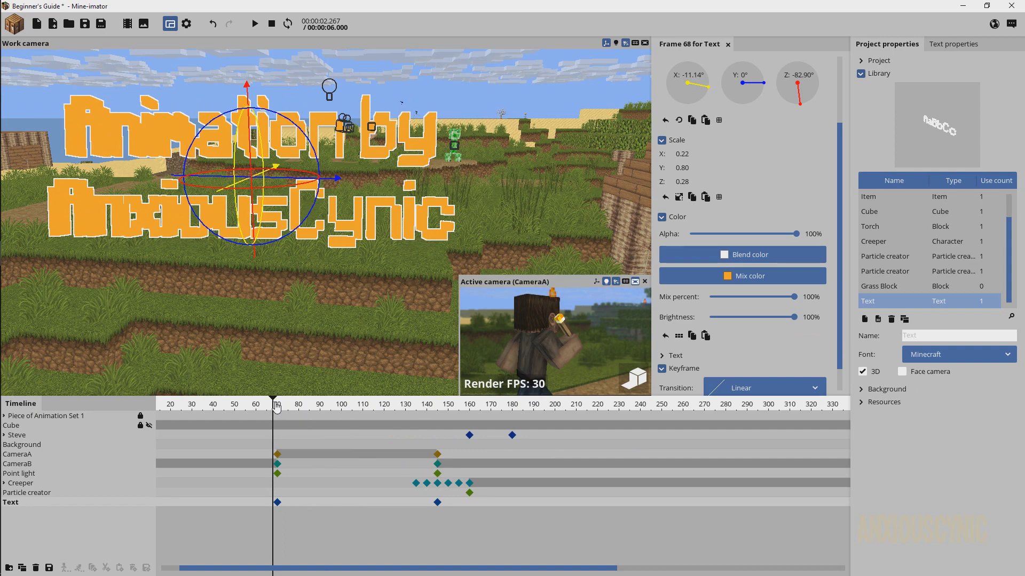